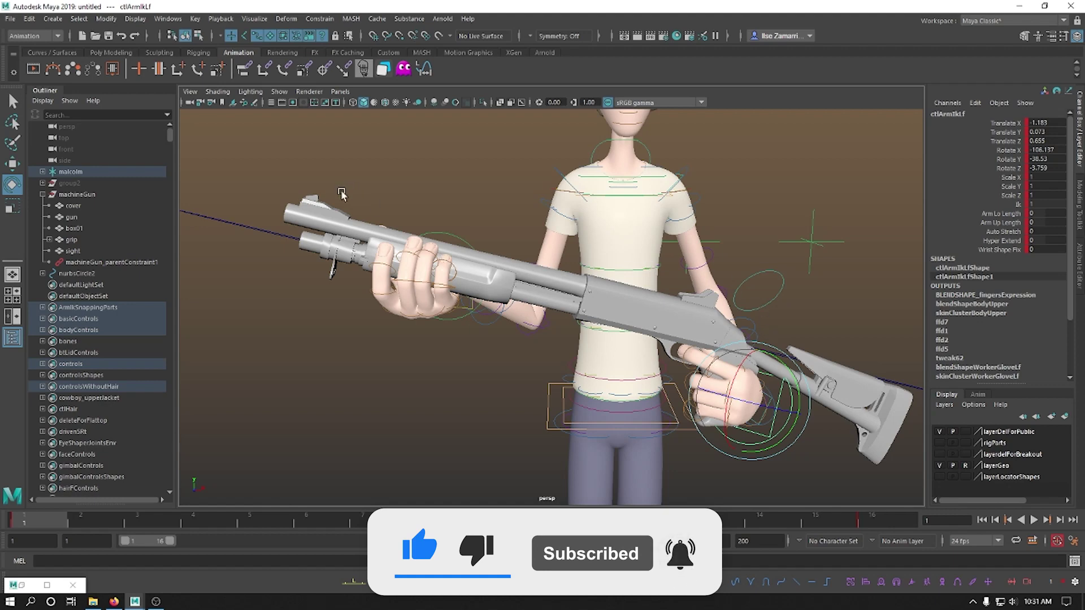
- Rotate the character's left arm IK control slightly to adjust the hand at the rear of the shotgun
left_click(791, 472)
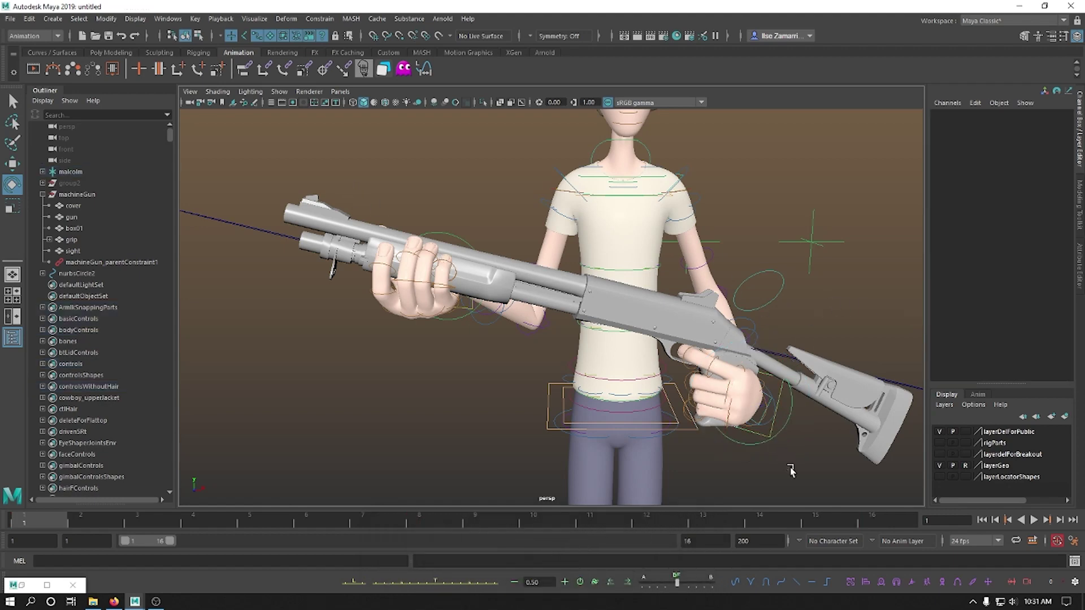
left_click(785, 412)
mouse_move(749, 398)
left_mouse_down()
mouse_move(760, 401)
mouse_move(750, 399)
left_mouse_up()
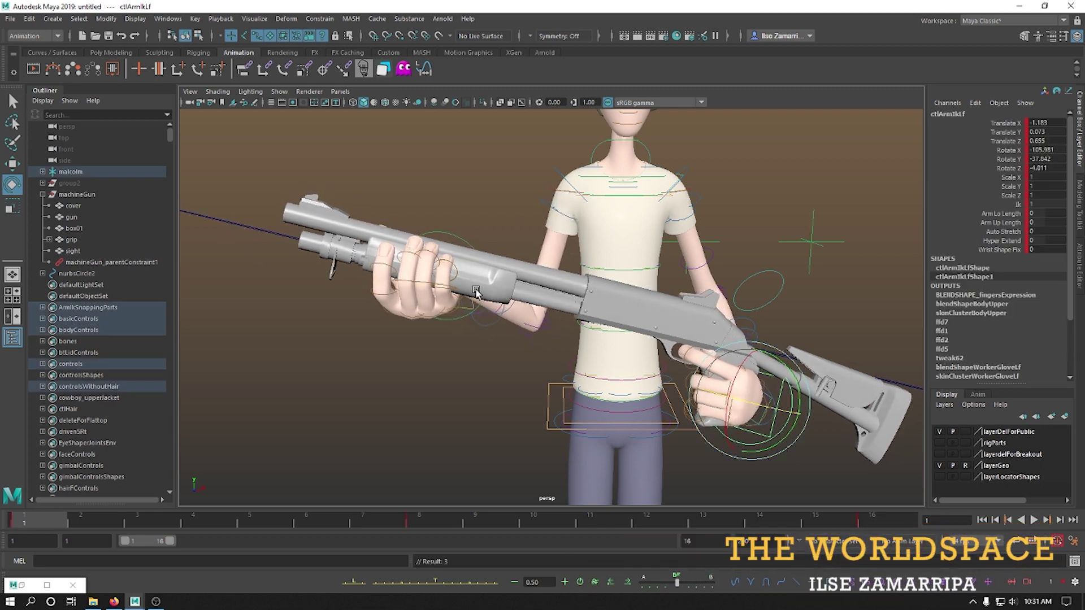
- Try to move the shotgun's grip mesh along the barrel, then undo the move
left_click(478, 292)
key("w")
mouse_move(445, 272)
left_mouse_down()
mouse_move(433, 270)
mouse_move(450, 275)
left_mouse_up()
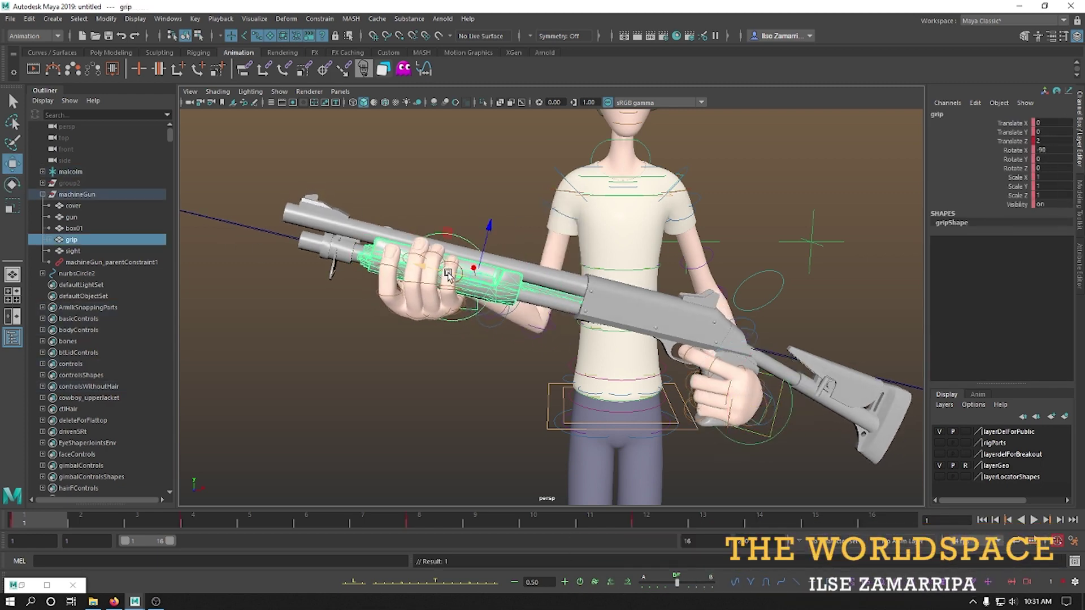
key("ctrl+z")
- Scrub the shotgun animation back to the start and play it
key("alt+1")
left_click_drag(269, 516, 2, 518)
key("alt+v")
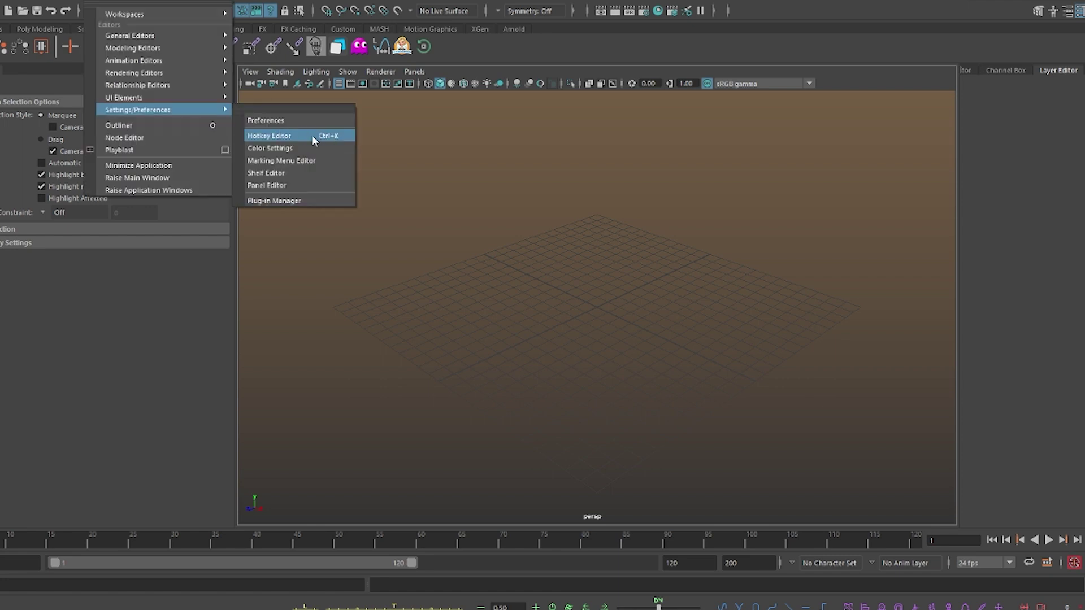
- Search the Hotkey Editor by hotkey for Ctrl+P, inspect the Parent constraint options entry, and close the editor
left_click(472, 142)
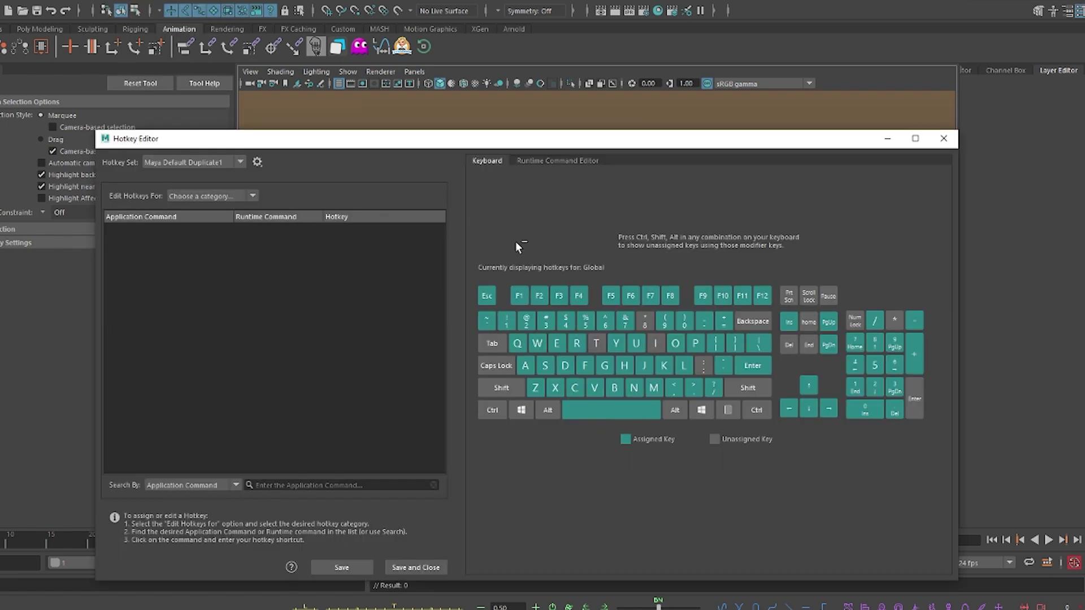
left_click(198, 448)
left_click(208, 480)
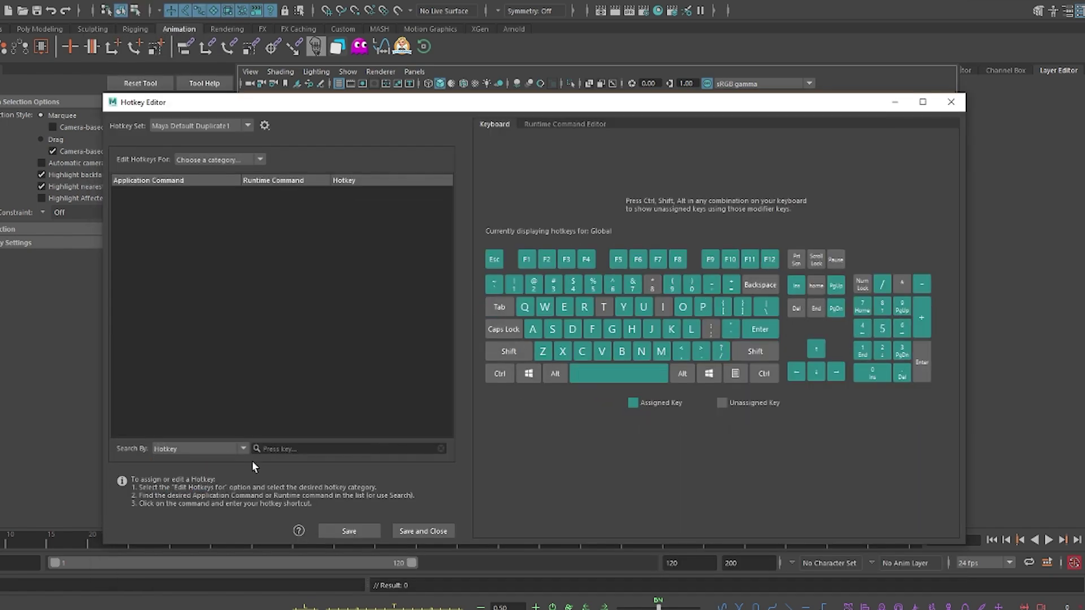
left_click(265, 448)
key("ctrl+p")
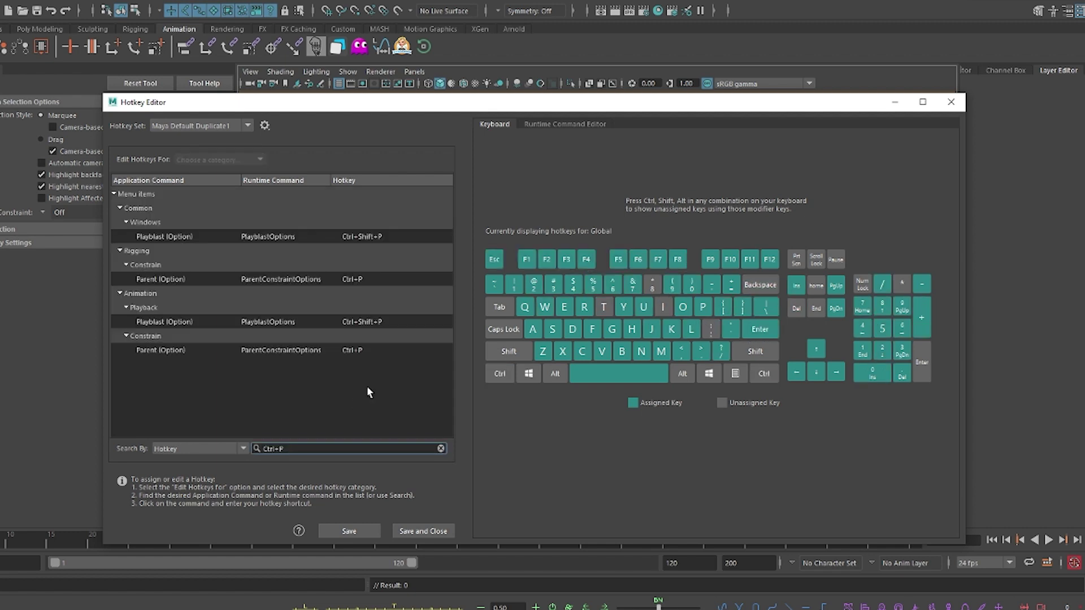
left_click(353, 279)
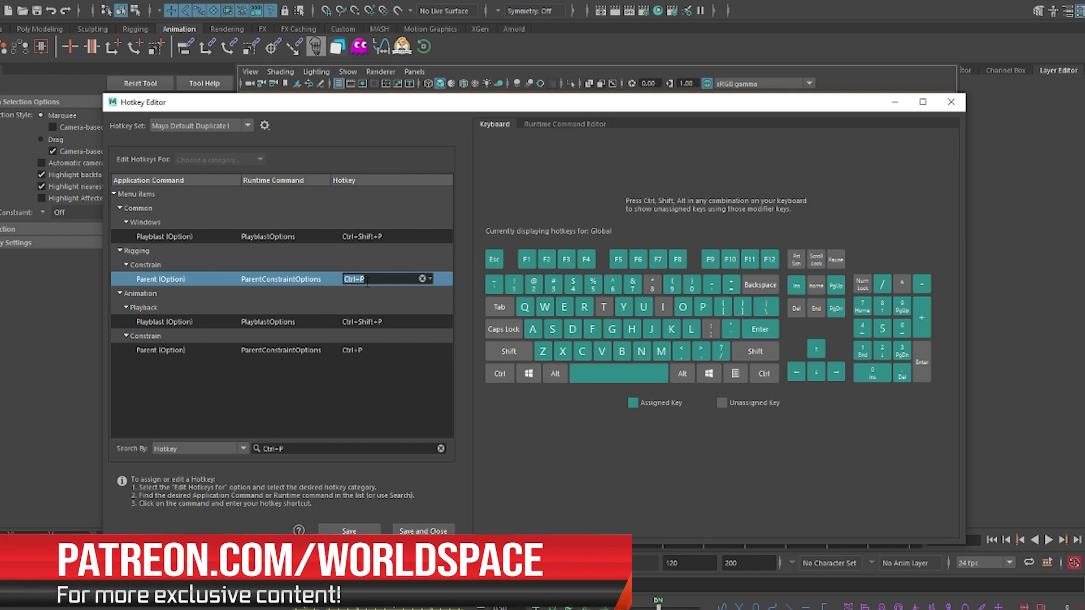
left_click(949, 107)
- Open the Parent Constraint Options window to show its settings
left_click_drag(560, 216, 652, 354)
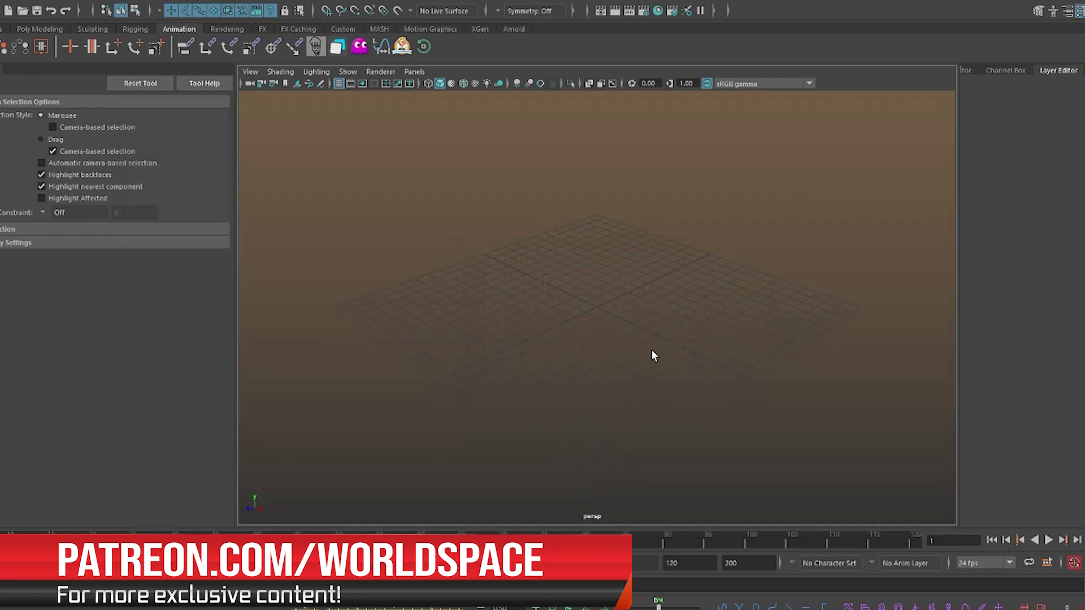
key("ctrl+p")
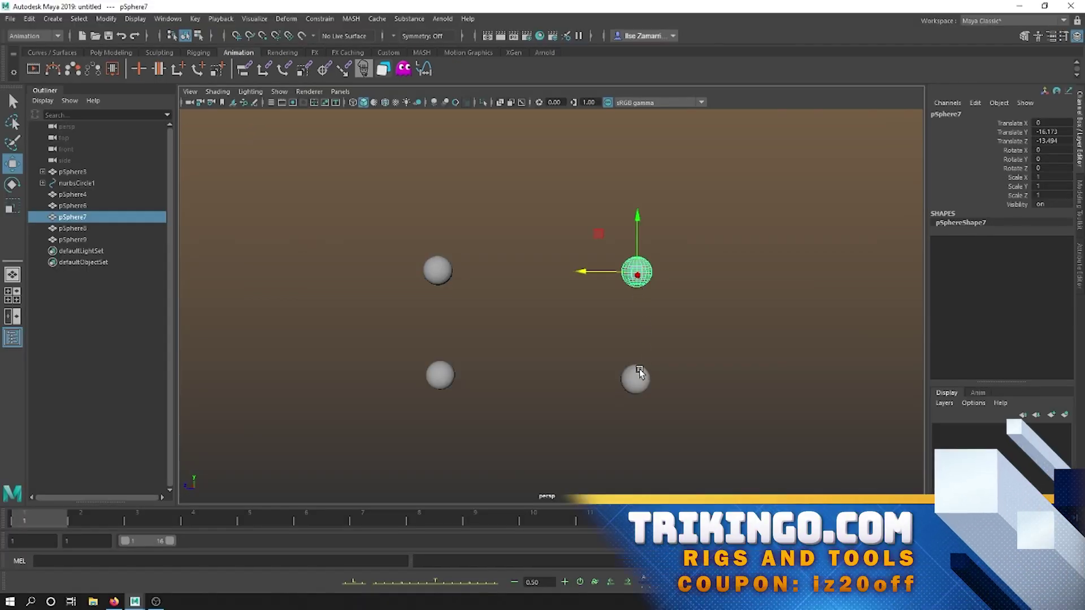
- Select the four spheres one at a time to identify pSphere8, pSphere7, pSphere6 and pSphere9
left_click(635, 378)
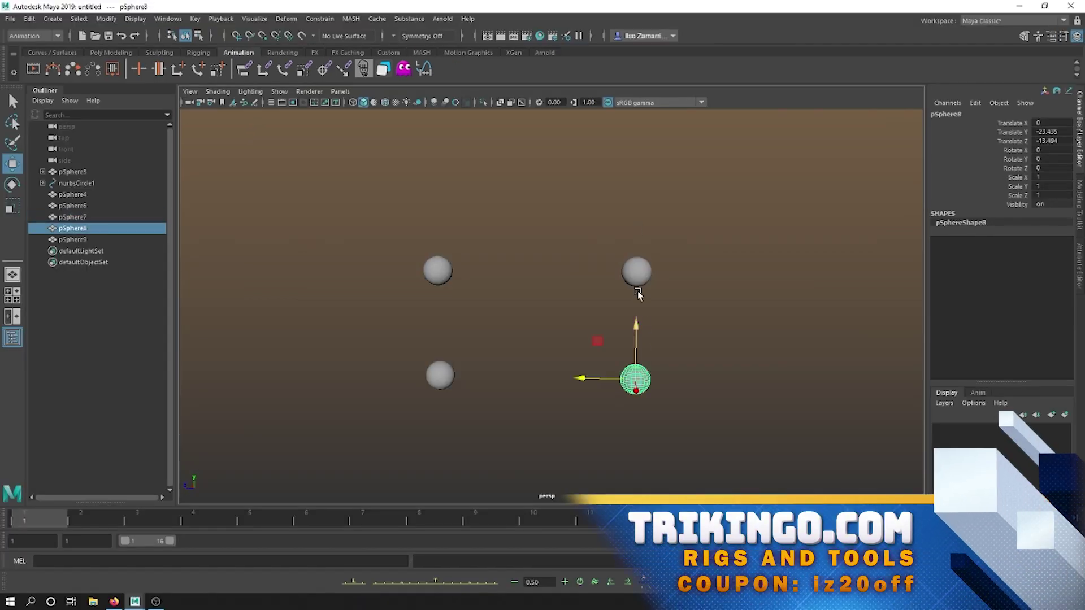
left_click(637, 264)
left_click(428, 269)
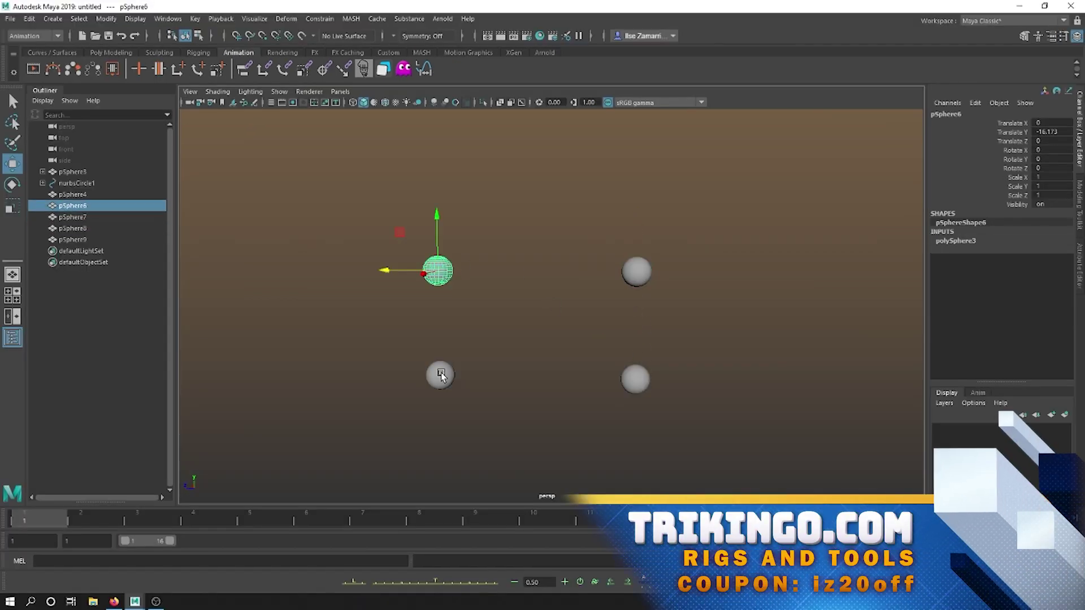
left_click(441, 376)
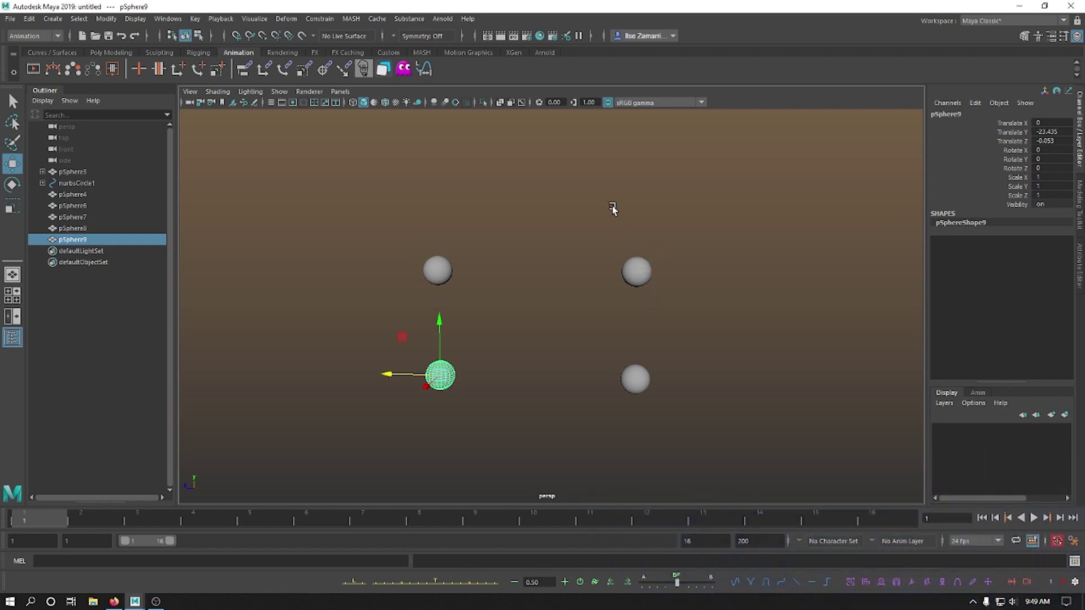
- Parent-constrain pSphere6 to pSphere7 with Maintain Offset on and all translate and rotate axes constrained
left_click(613, 208)
left_click(644, 285)
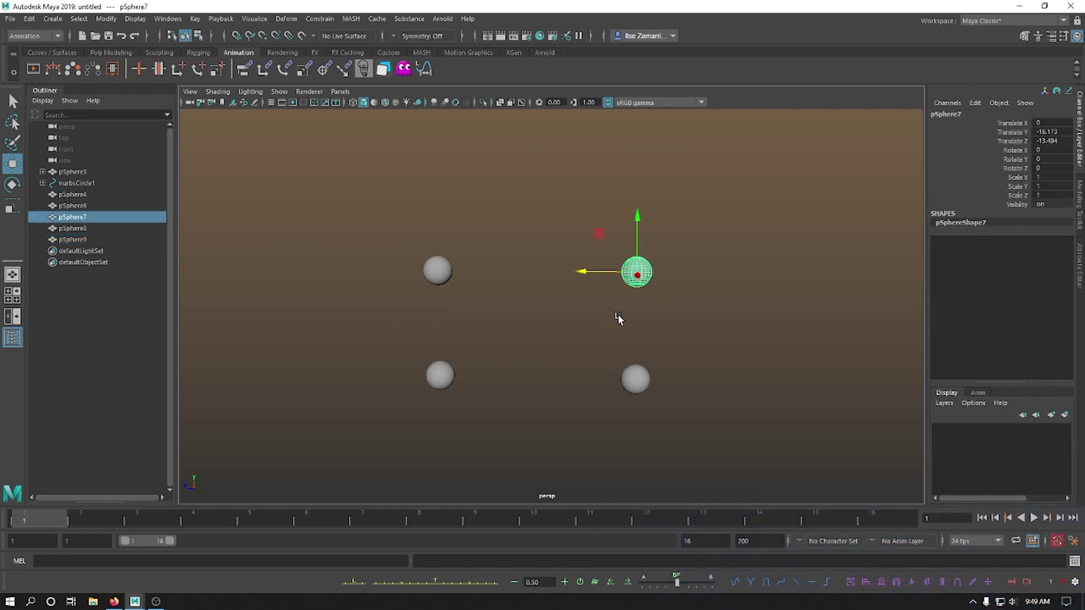
left_click(446, 272, "shift")
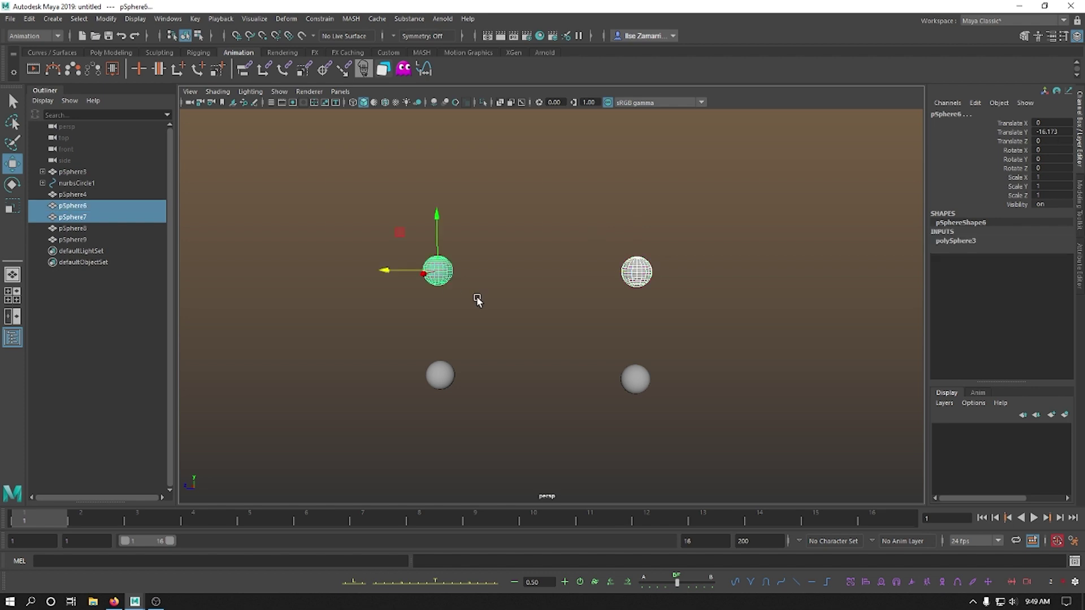
key("ctrl+p")
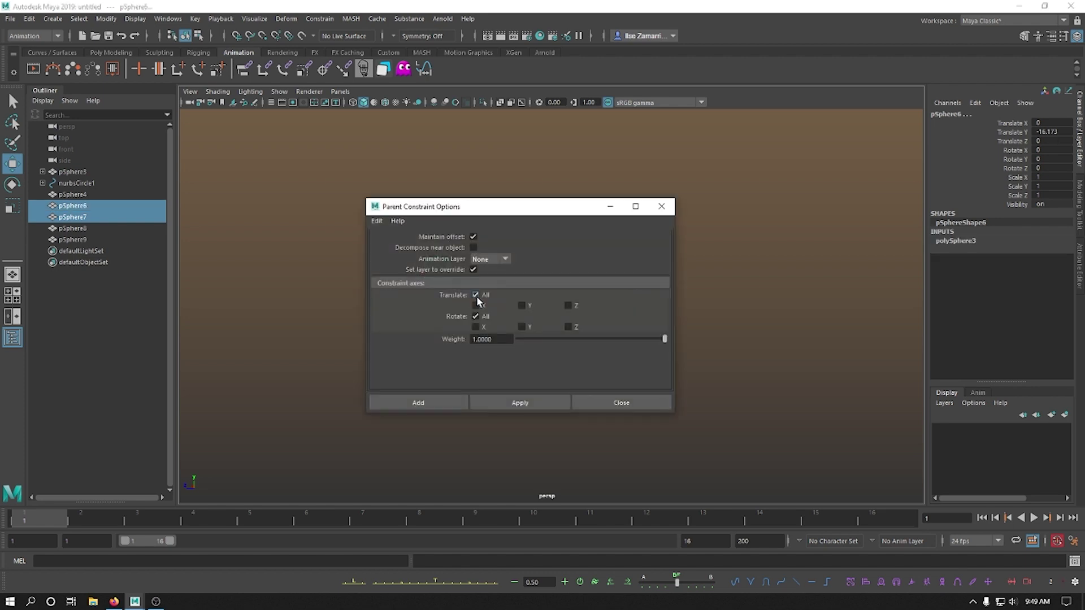
left_click_drag(471, 208, 790, 146)
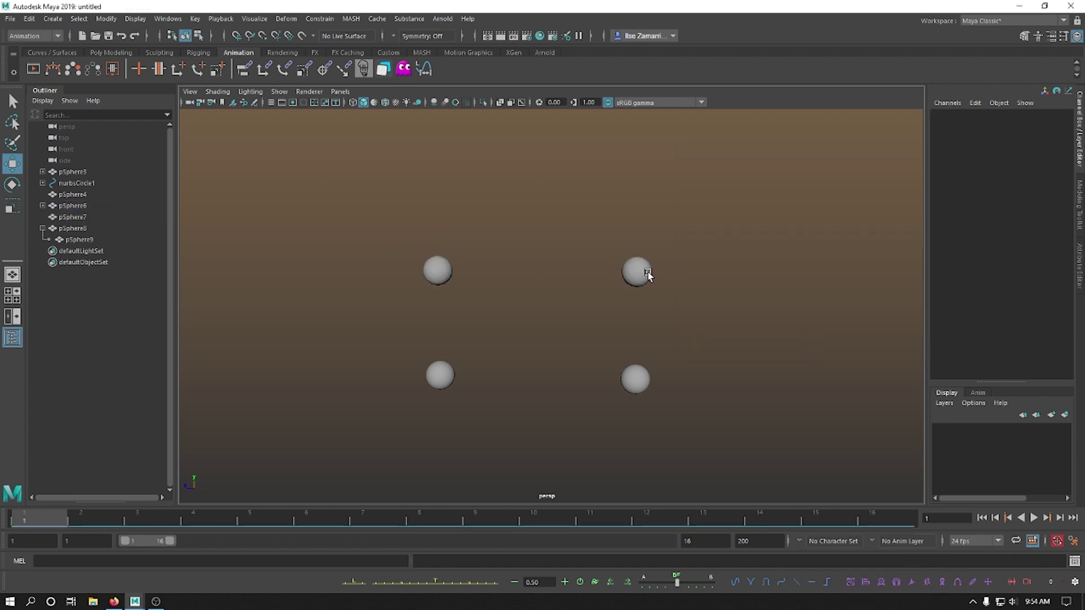
left_click(639, 272)
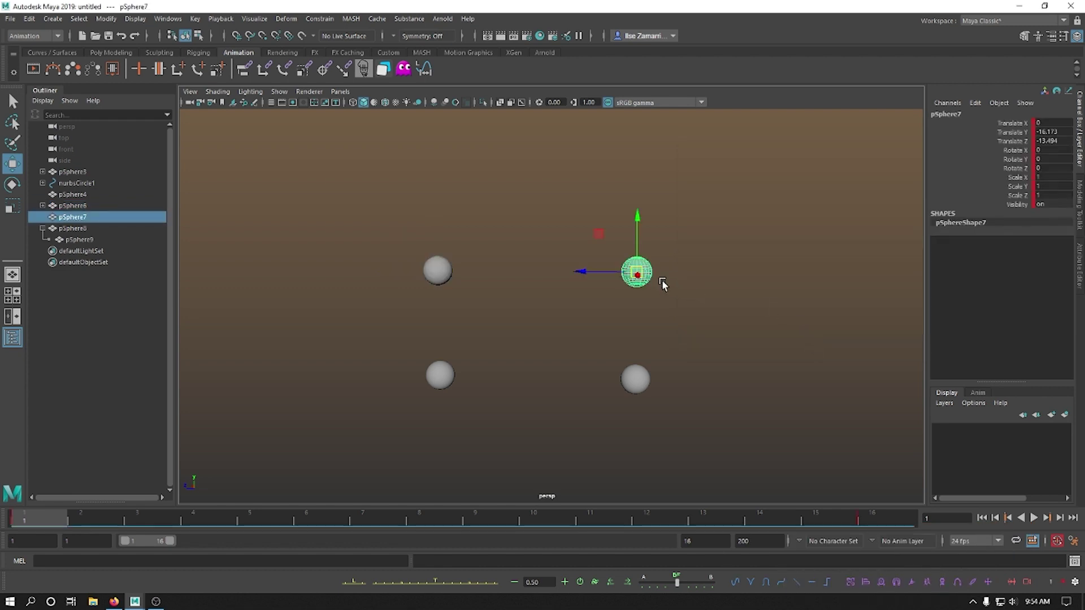
left_click(696, 242)
left_click(634, 271)
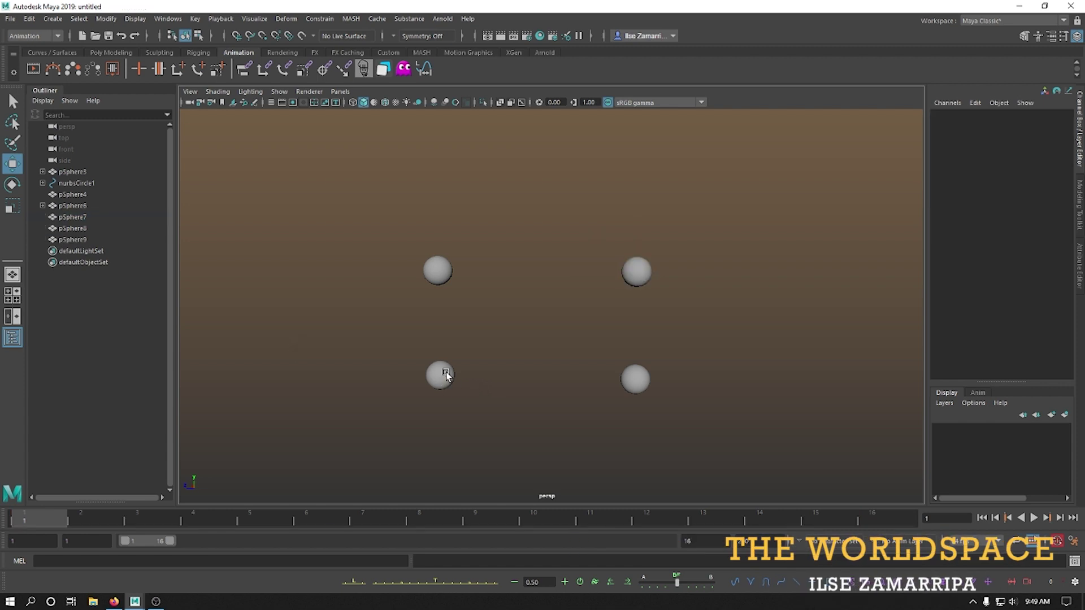
- Parent pSphere9 directly under pSphere8 and clear the selection
left_click(443, 373)
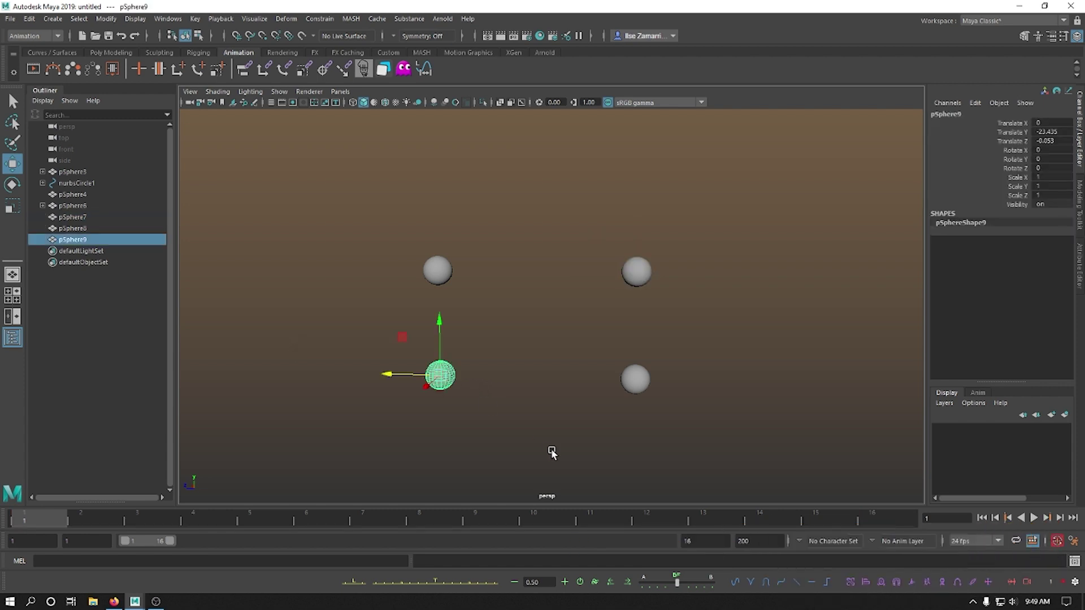
left_click(639, 378, "shift")
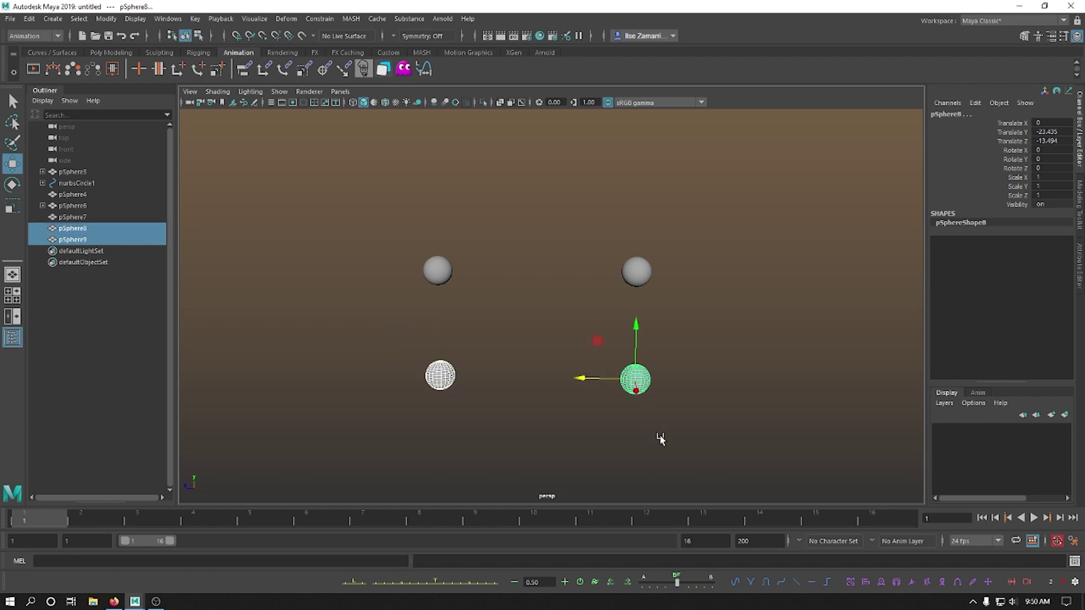
key("p")
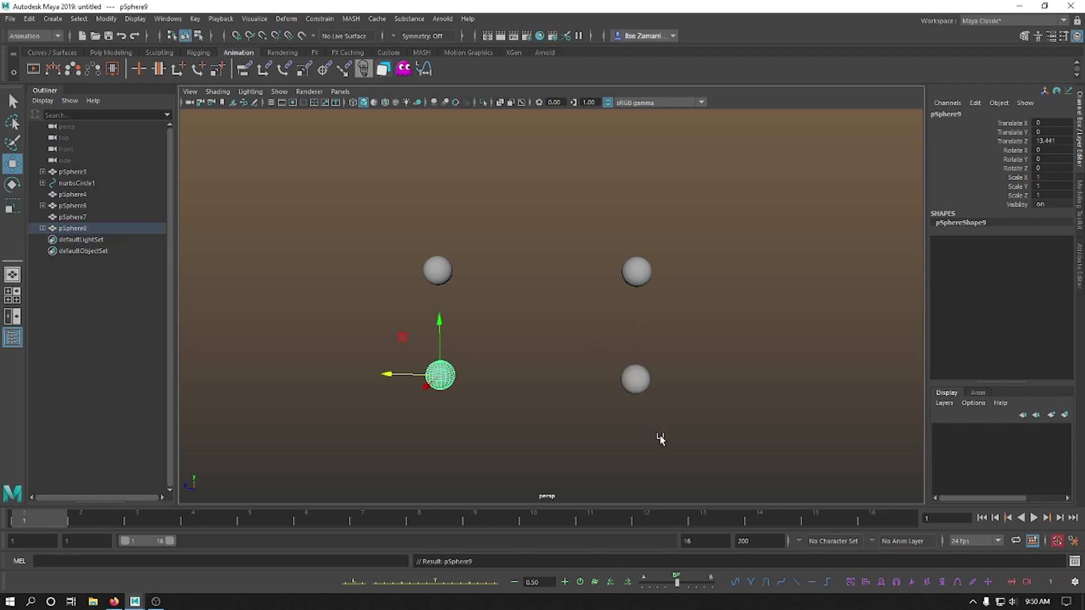
left_click(697, 344)
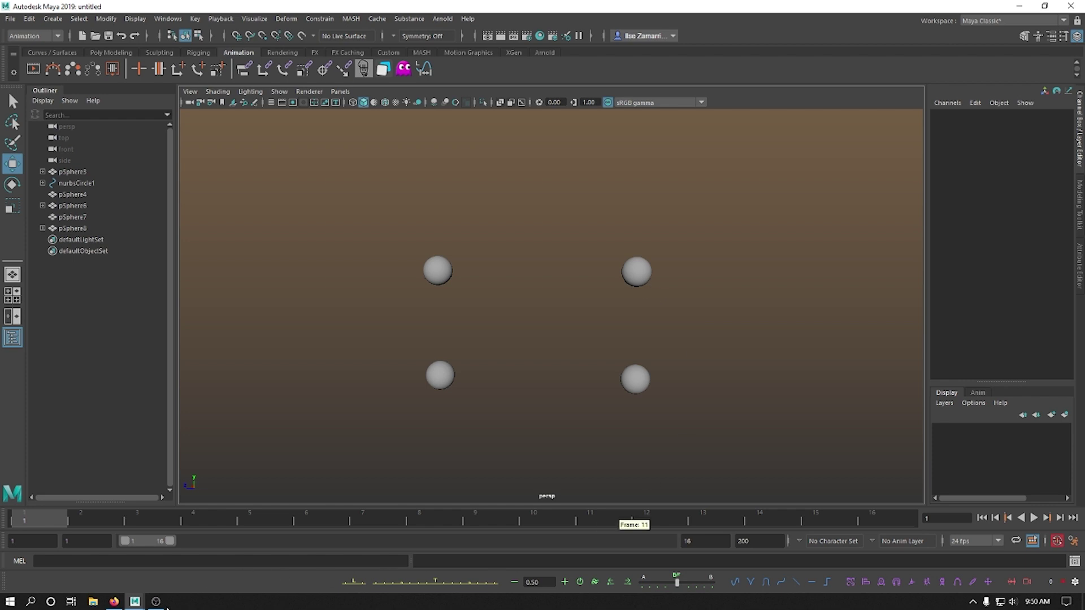
- Select the child pSphere9 and its parent pSphere8 in turn to examine how each highlights
left_click(440, 376)
left_click(640, 388, "shift")
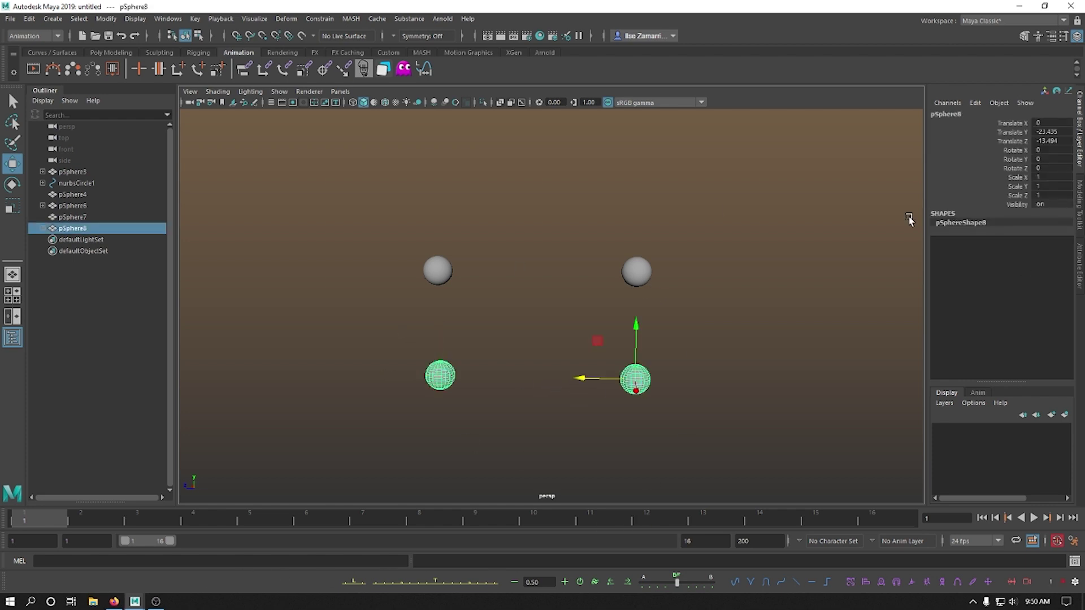
left_click(833, 268)
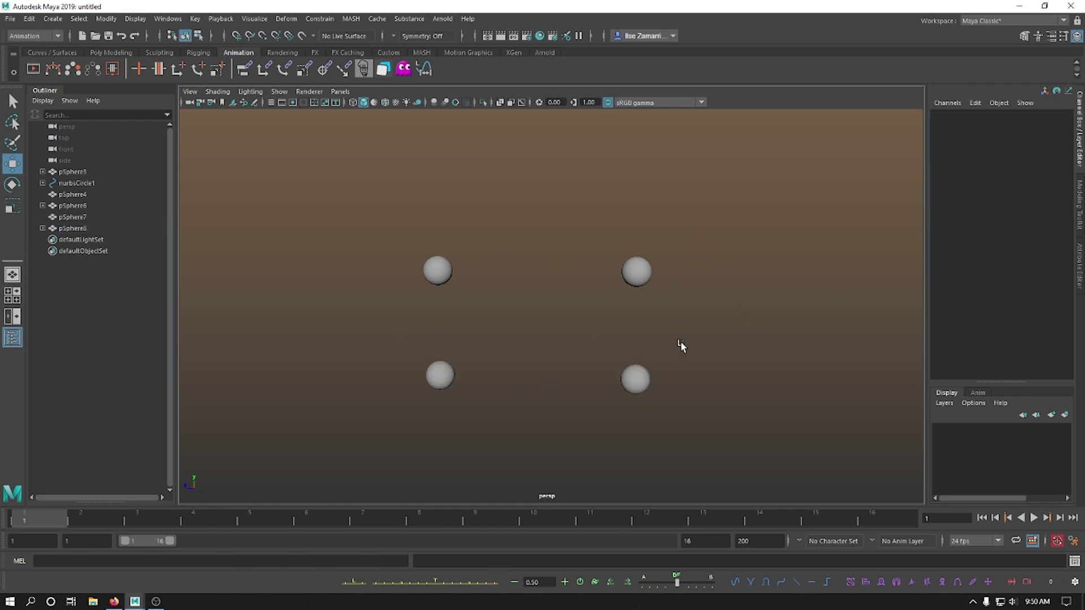
- Compare selecting pSphere7 and pSphere8, expand pSphere8's hierarchy, select its child pSphere9, and step back up to the parent
left_click(640, 276)
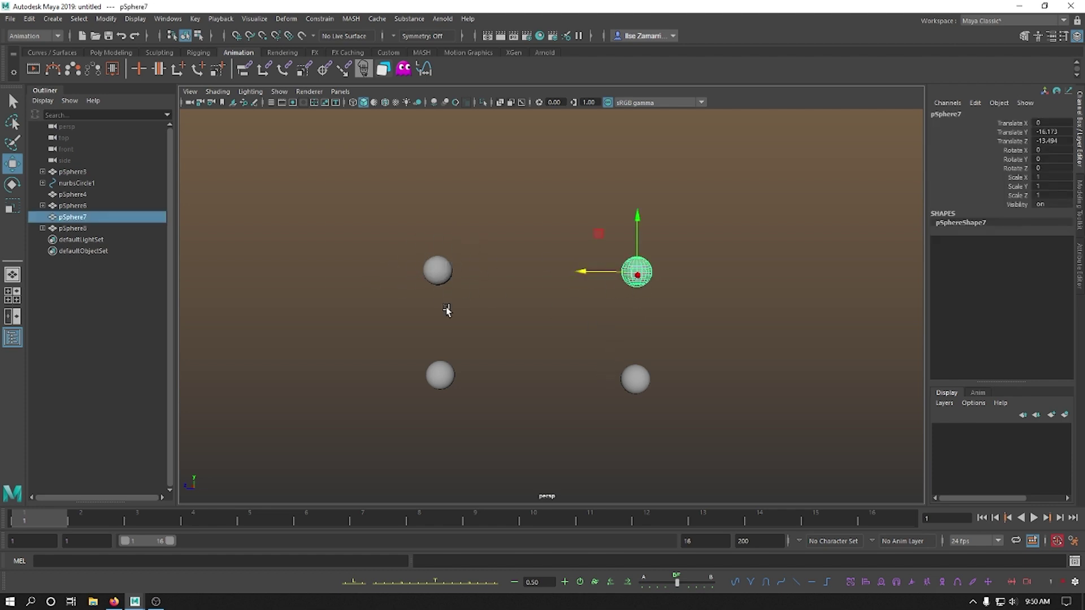
left_click(621, 374)
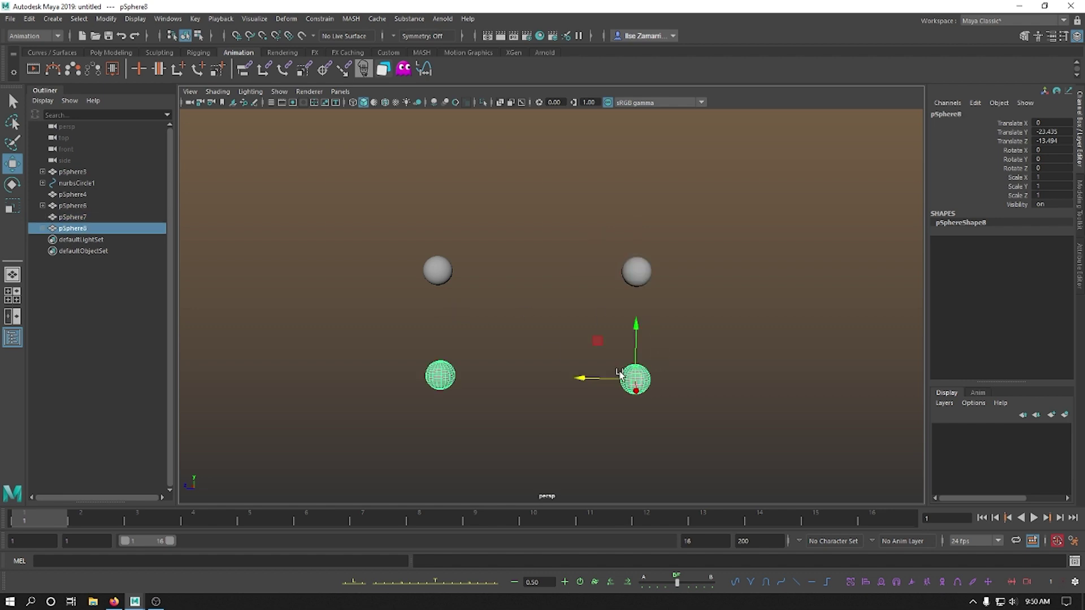
left_click(42, 228)
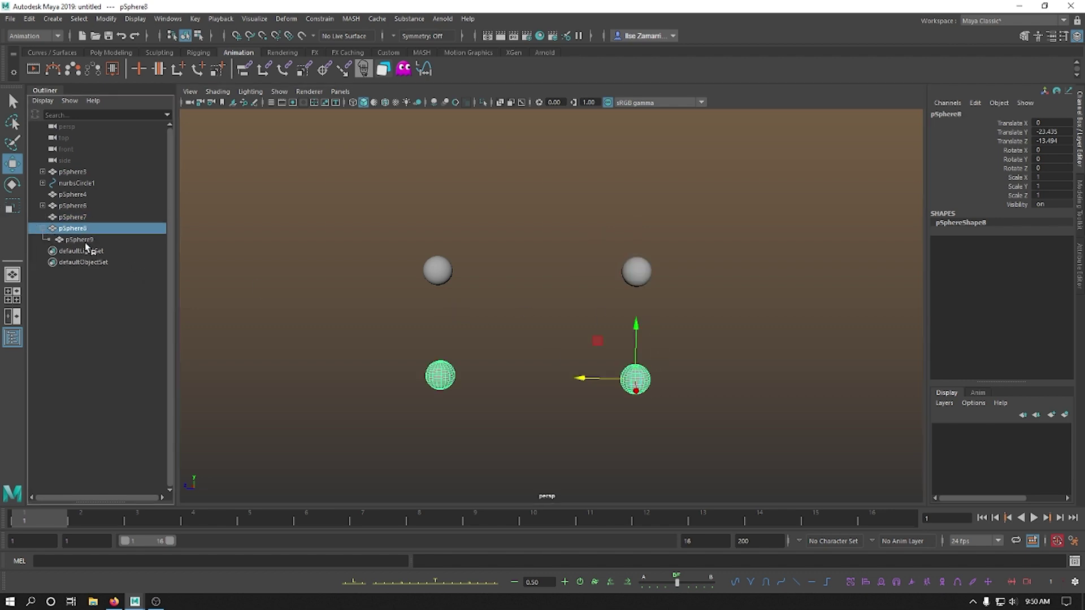
left_click(79, 240)
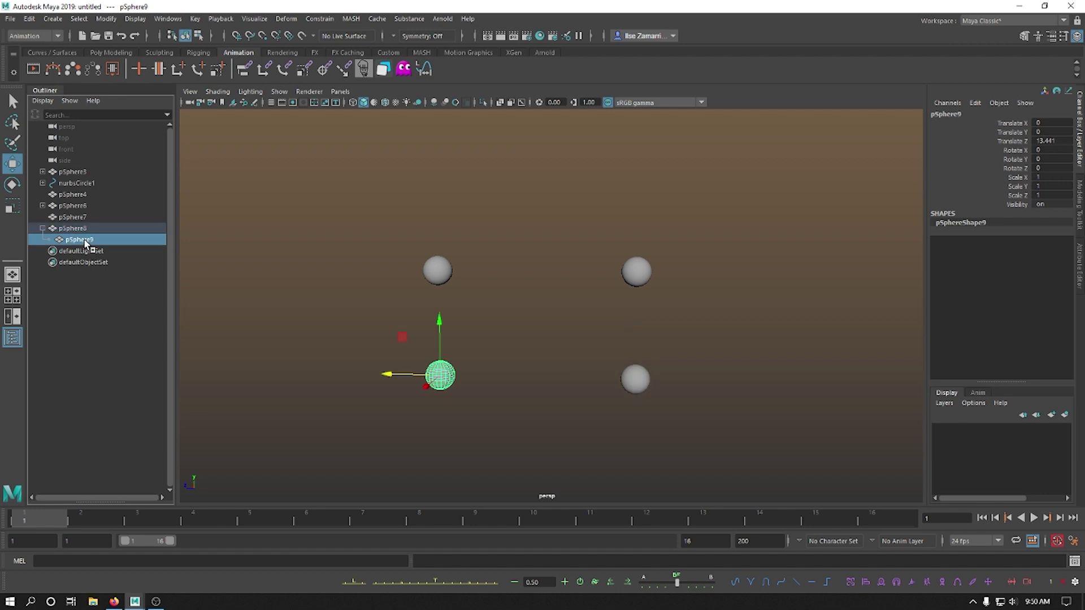
key("Up")
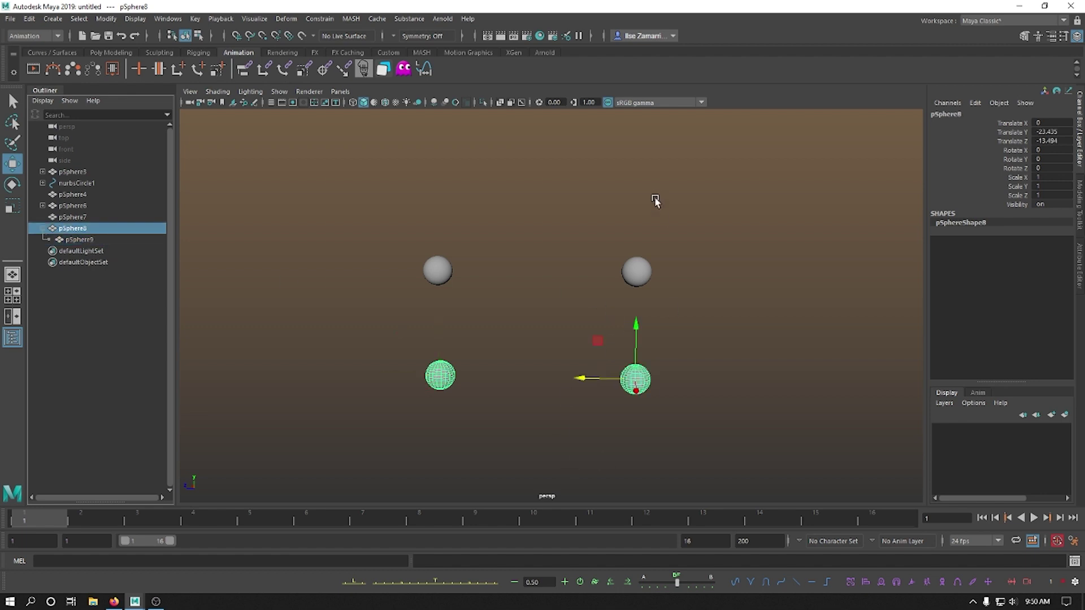
- Select pSphere7 together with pSphere8 and set a keyframe on both at frame 1
left_click(637, 275)
left_click(437, 271)
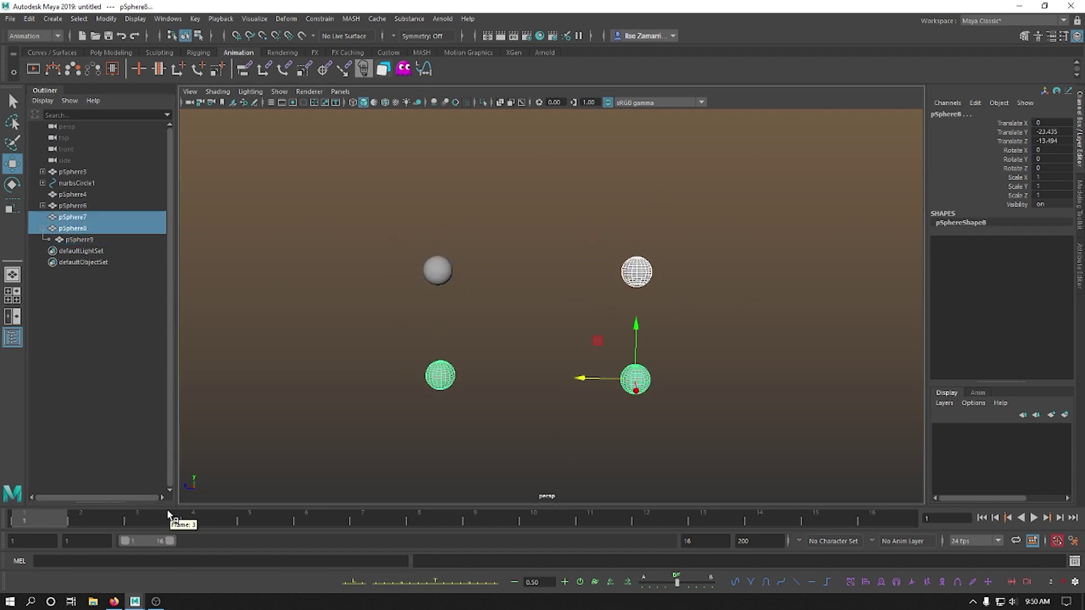
key("s")
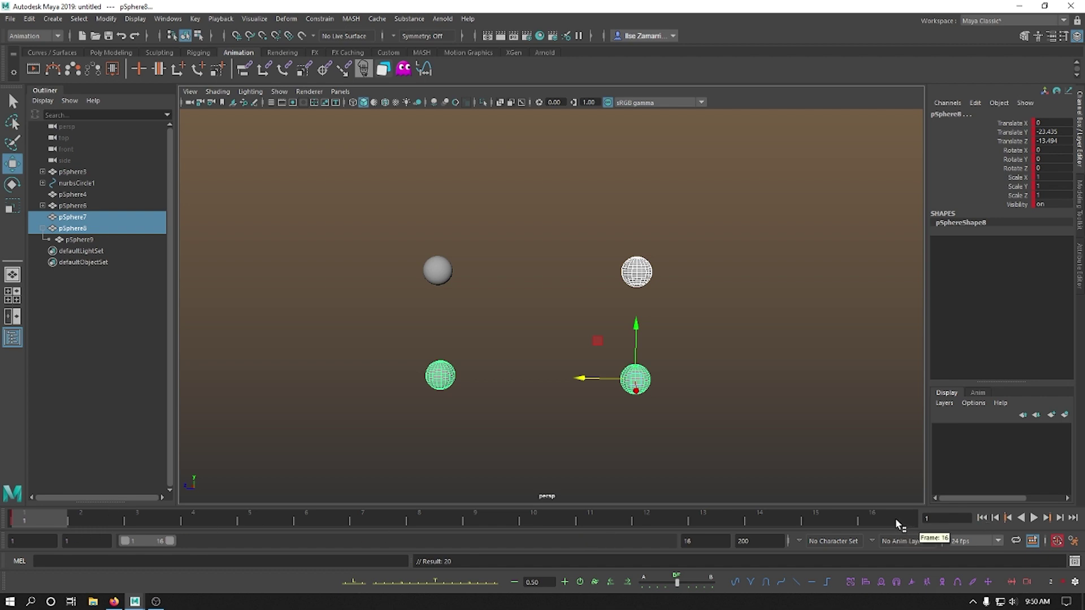
- At frame 16, rotate pSphere7 and pSphere8 about 61° in Y, then scrub the animation back to frame 1
left_click(897, 525)
key("e")
left_click_drag(627, 395, 652, 398)
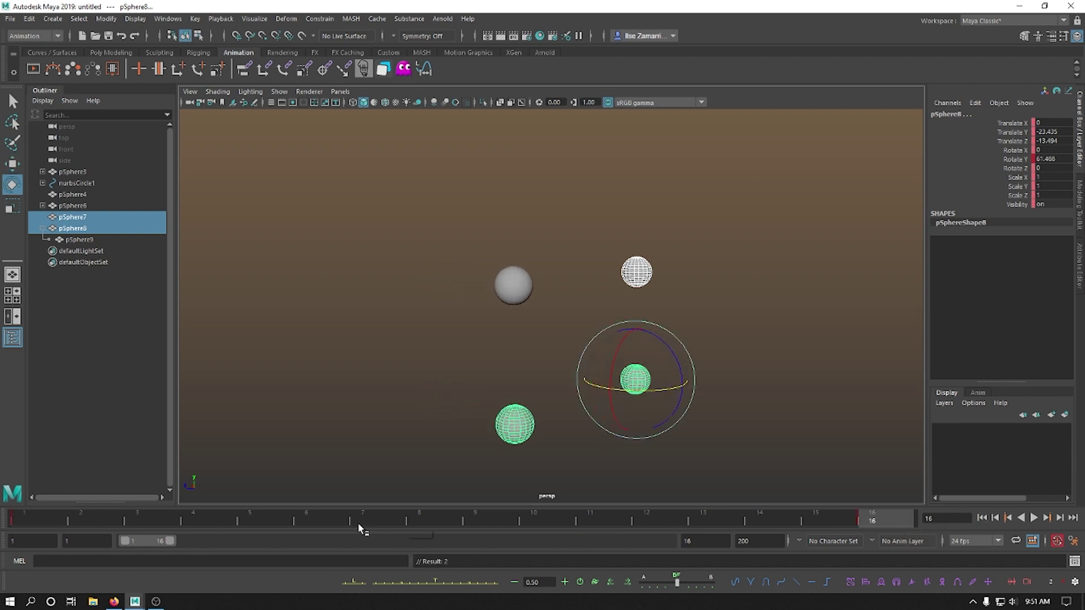
mouse_move(358, 528)
left_mouse_down()
mouse_move(138, 523)
mouse_move(915, 513)
mouse_move(130, 539)
mouse_move(63, 515)
mouse_move(877, 512)
mouse_move(16, 518)
left_mouse_up()
left_click(455, 440)
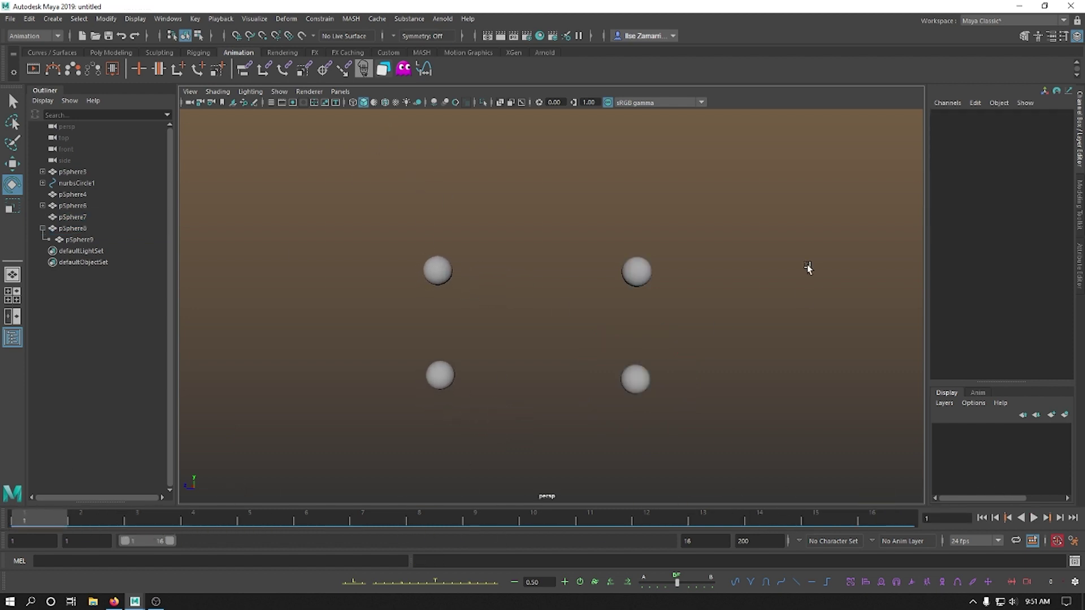
- Set keyframes on the child sphere pSphere9 at frames 1 and 16
left_click(638, 270)
left_click(407, 345)
left_click(439, 375)
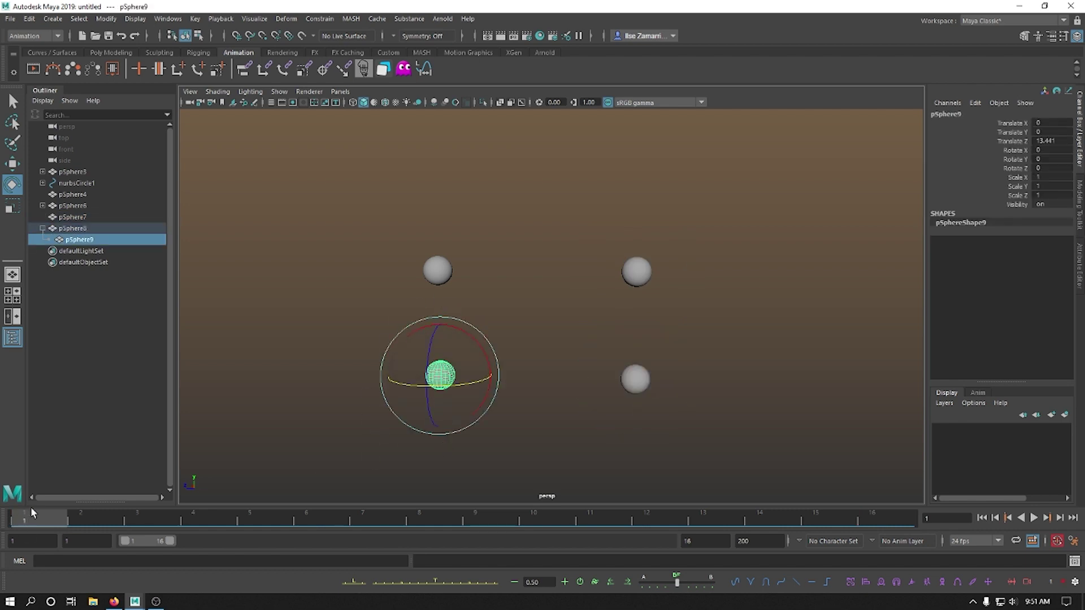
key("s")
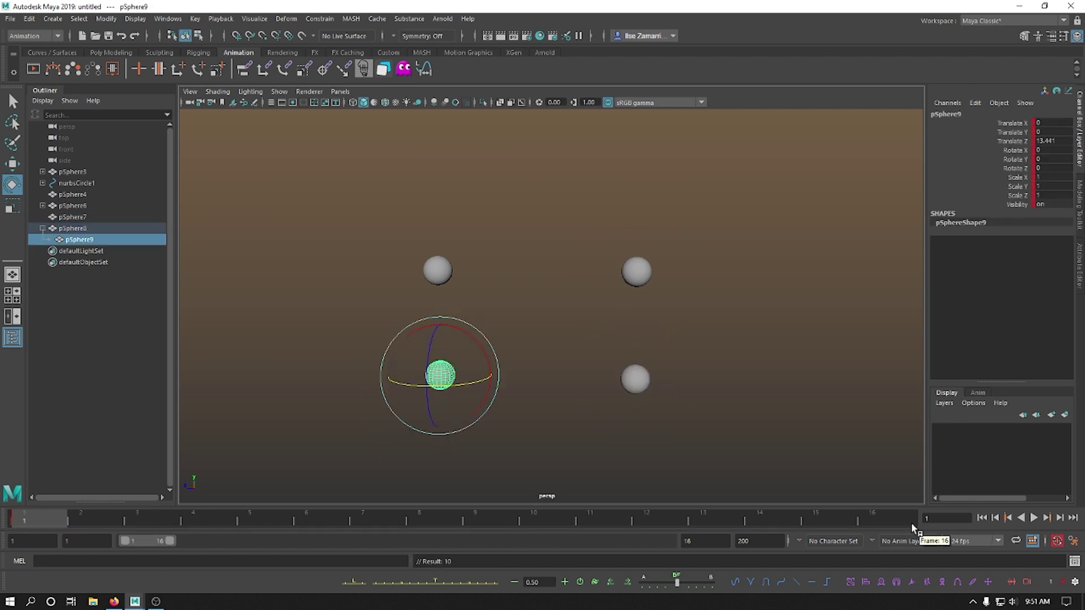
left_click(910, 522)
- At frame 9, move pSphere9 upward in Y toward its parent, then play the animation to check the child's motion
left_click_drag(87, 522, 477, 518)
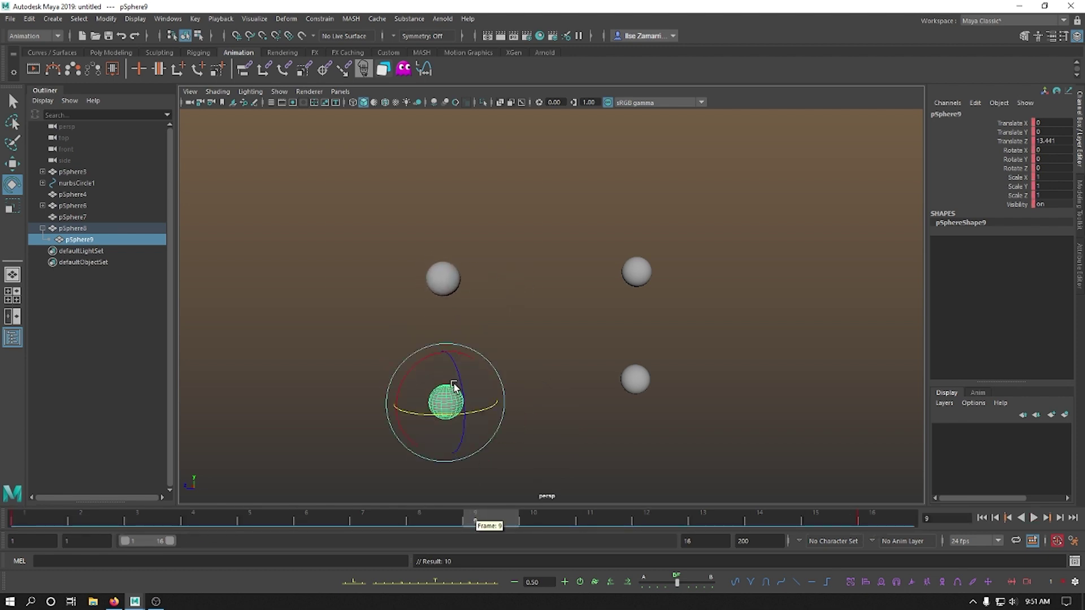
key("w")
left_click_drag(449, 354, 435, 295)
key("alt+v")
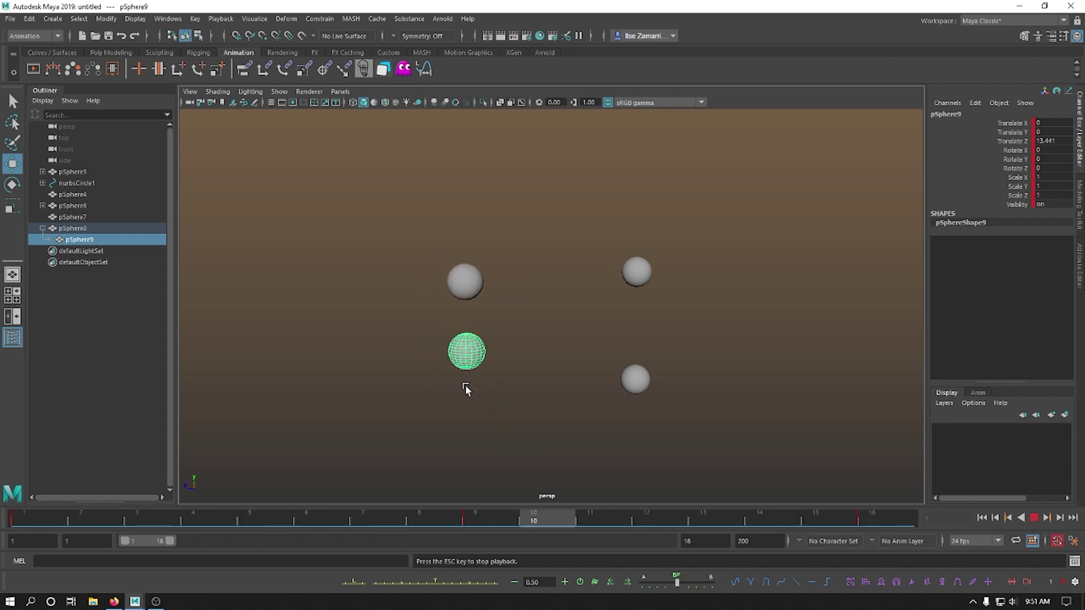
key("alt+v")
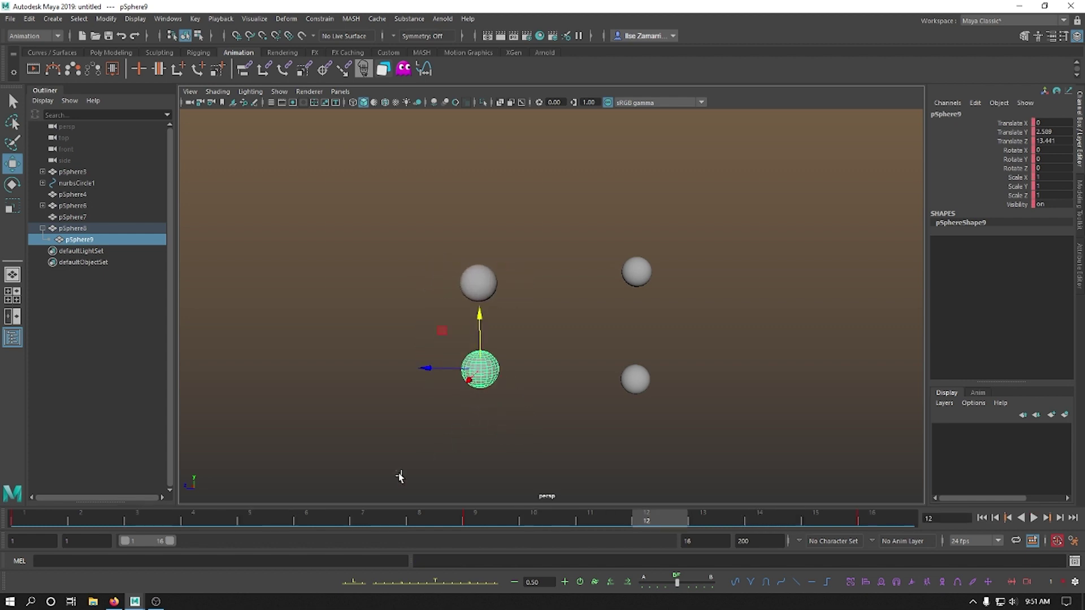
- Set keyframes on the parent-constrained sphere pSphere6 at frames 1 and 16
key("comma")
left_click(557, 272)
left_click(443, 275)
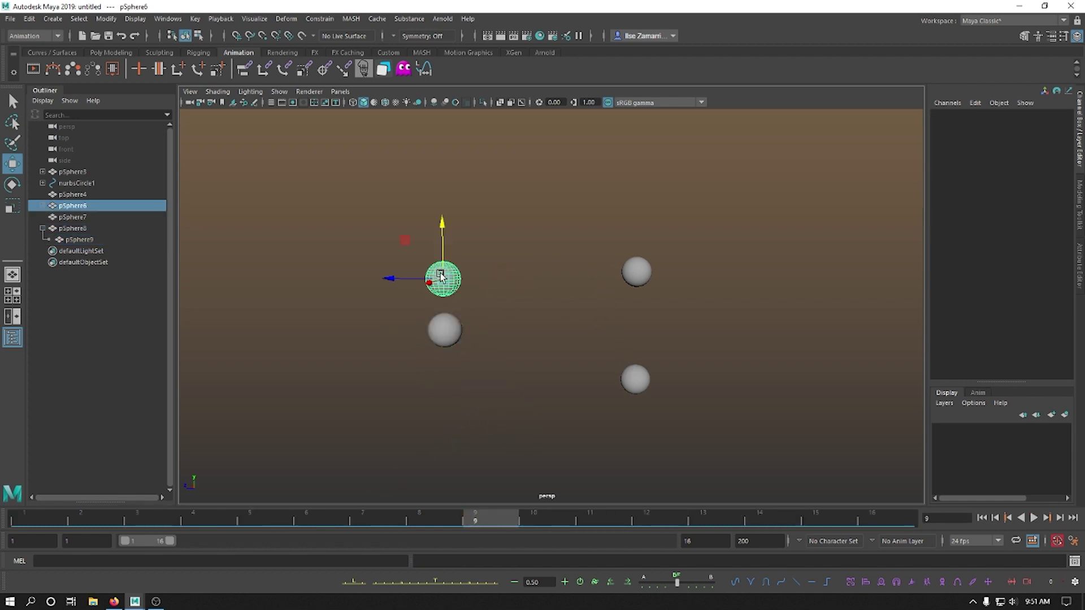
key("s")
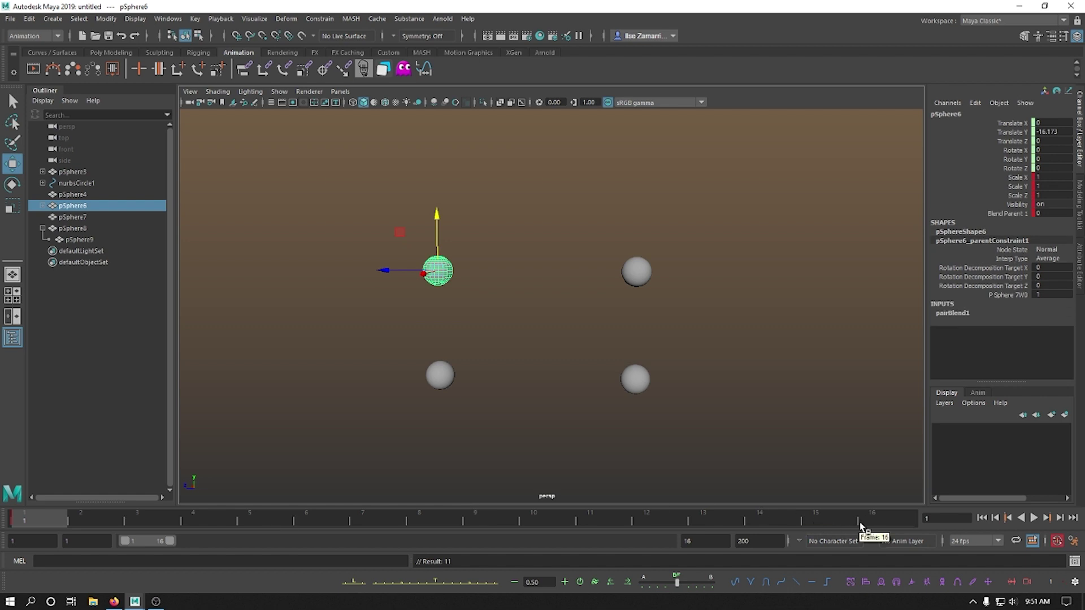
left_click(869, 519)
- At frame 8, try to raise the constrained pSphere6 in Y, then scrub the animation back to frame 1
left_click(447, 521)
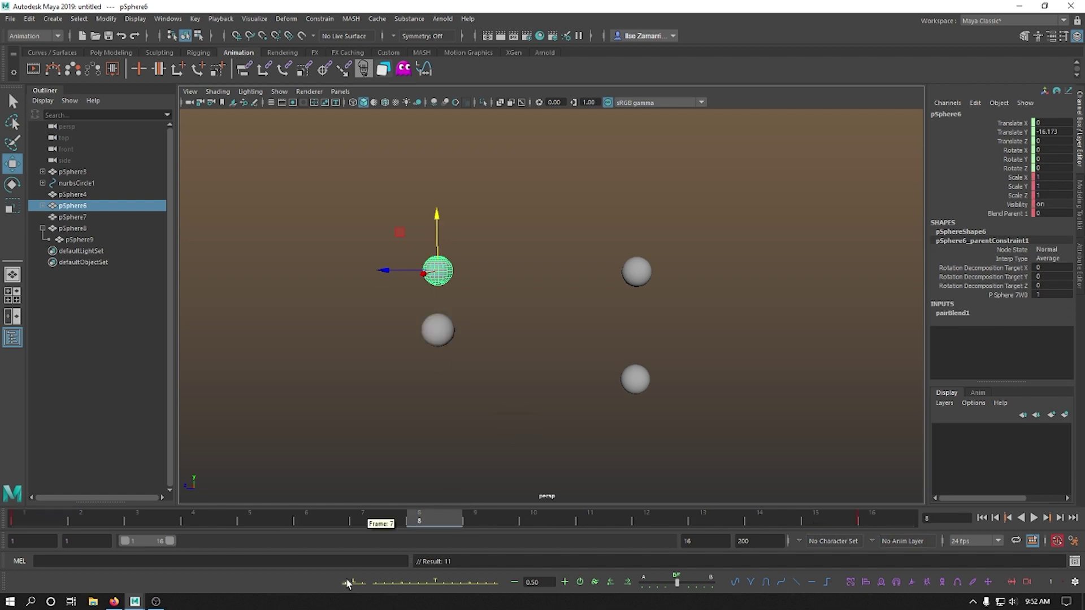
left_click_drag(436, 215, 435, 151)
left_click_drag(79, 522, 31, 539)
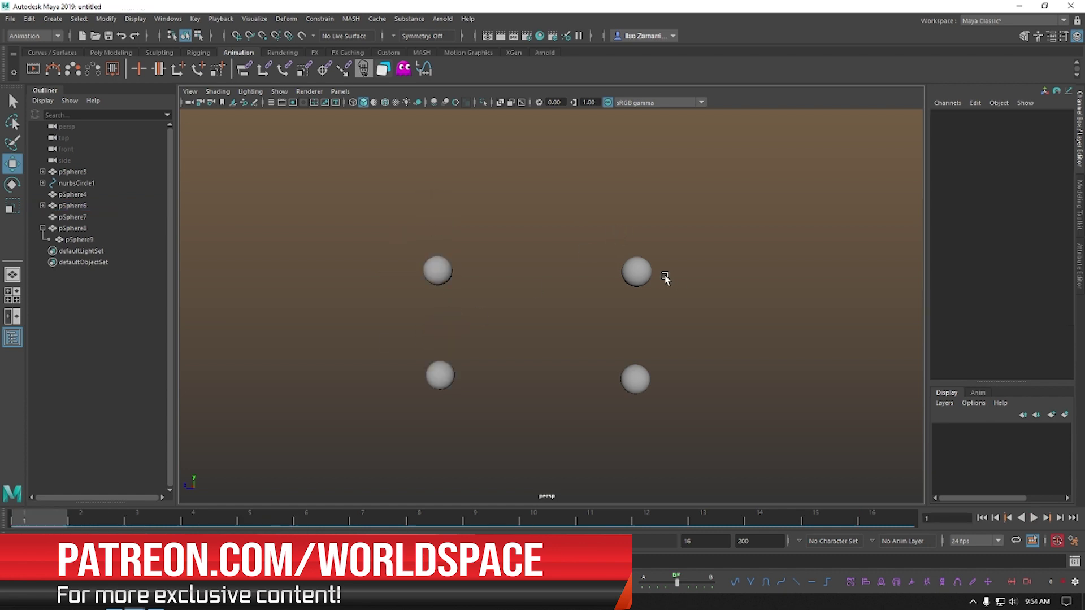
- Select the constraint driver pSphere7 and the constrained pSphere6 in turn to compare their keyed channels
left_click(648, 275)
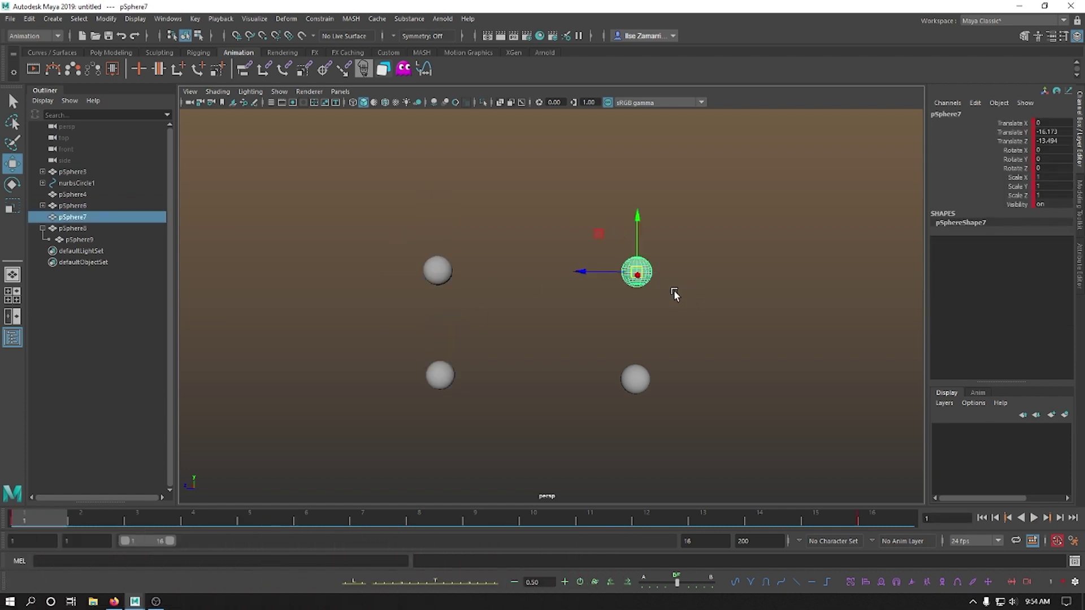
left_click(696, 242)
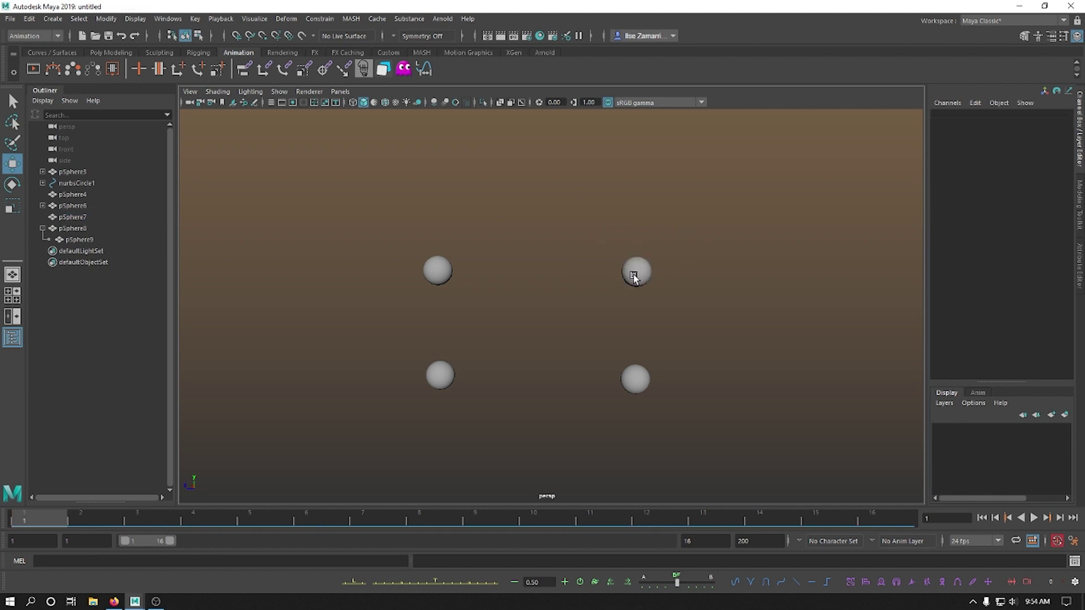
left_click(635, 276)
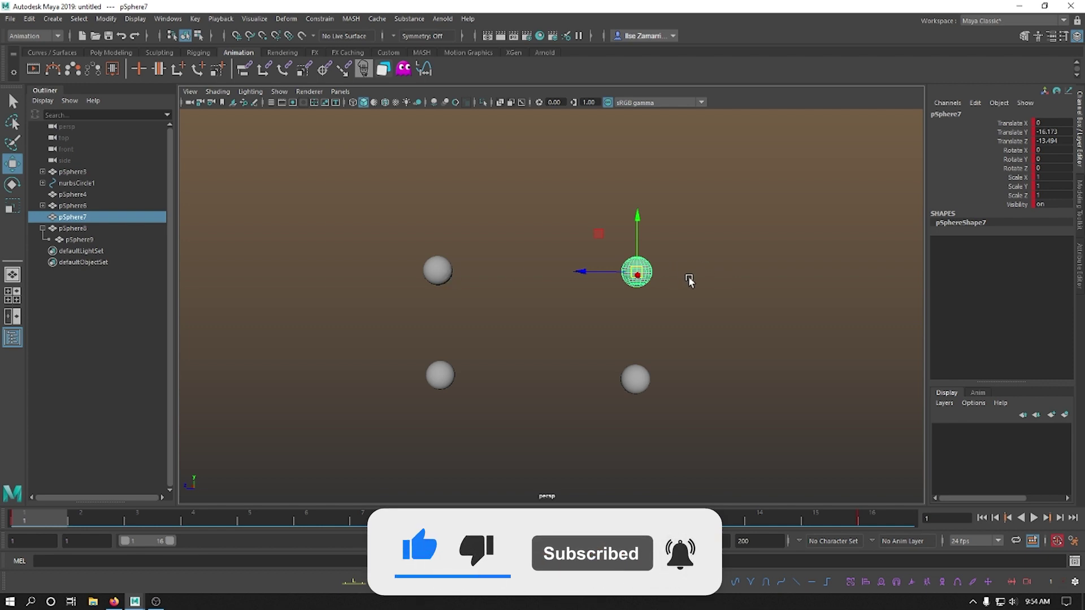
left_click(776, 286)
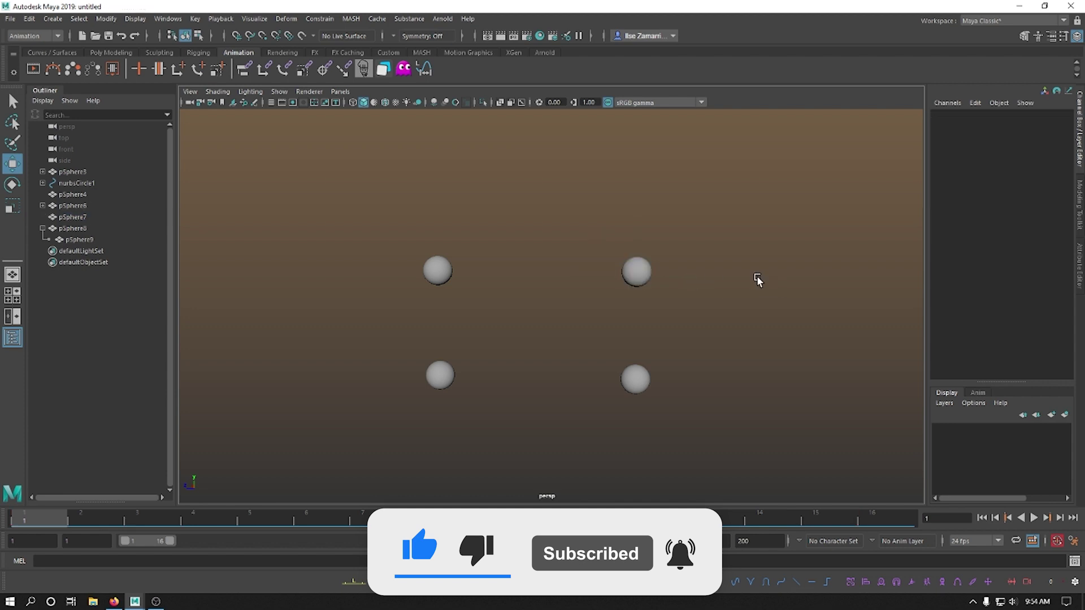
left_click(445, 272)
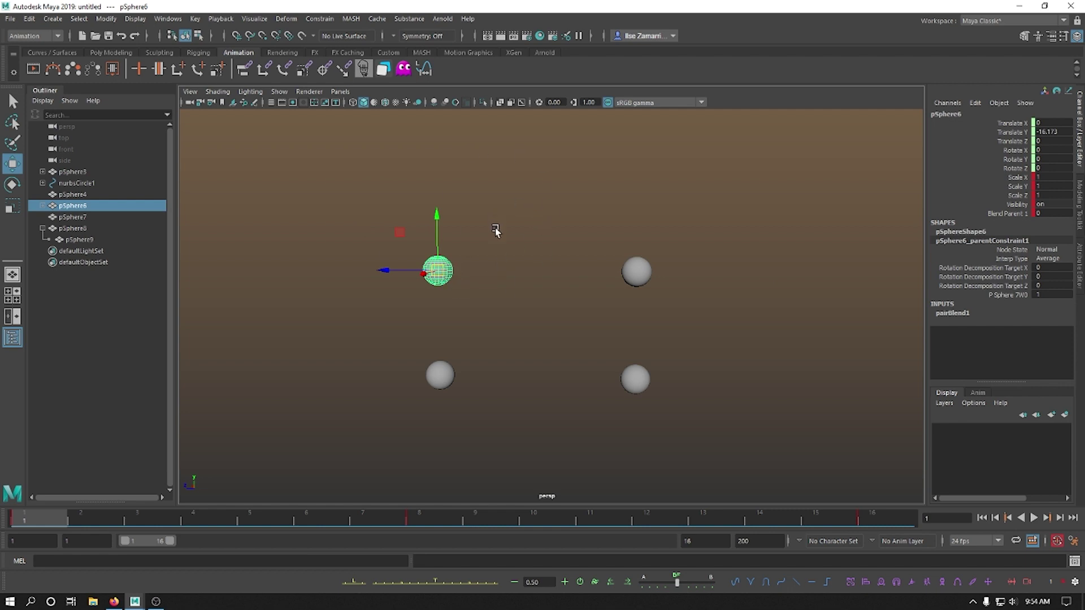
left_click(728, 257)
left_click(636, 271)
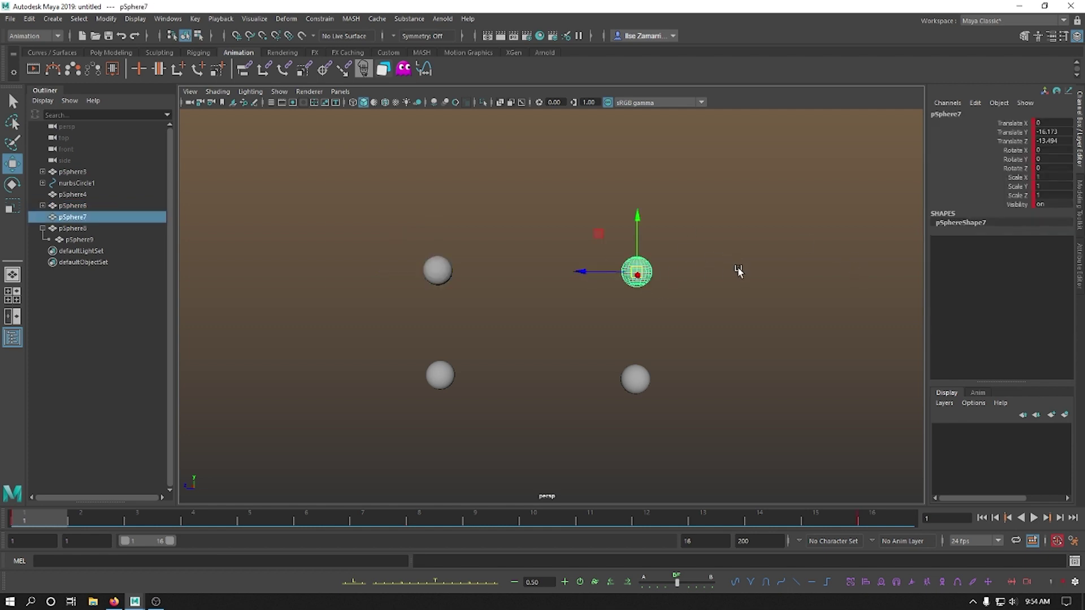
left_click(783, 272)
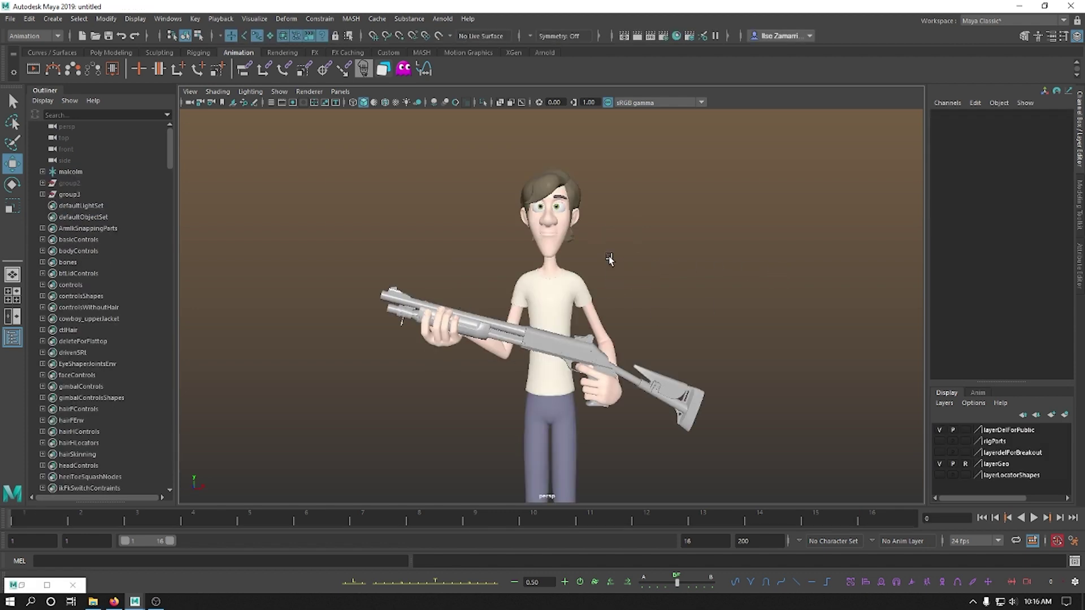
scroll(661, 260, "up", 2)
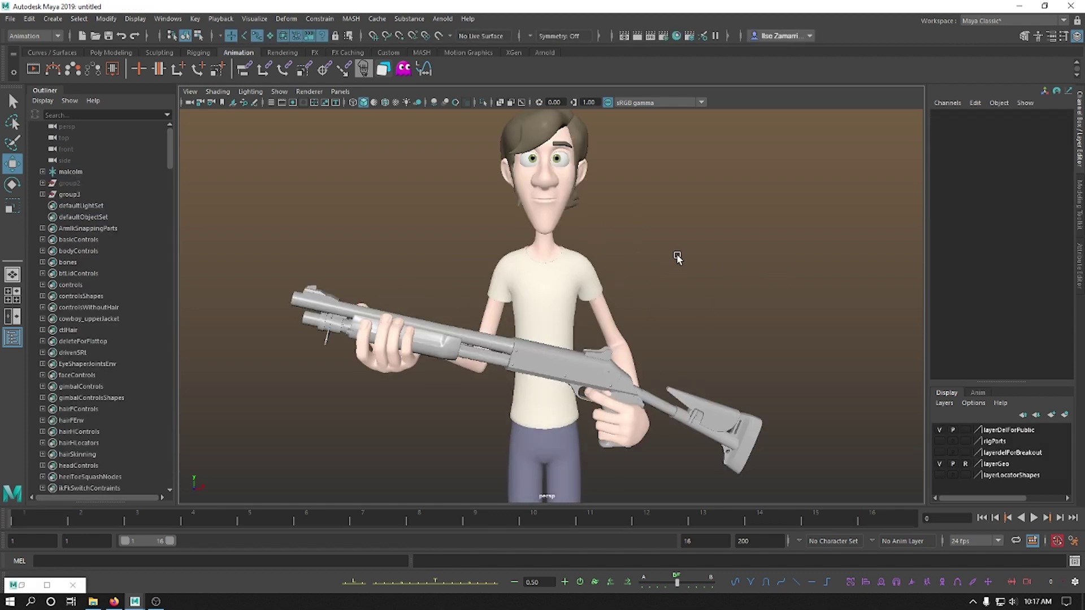
- Create a NURBS circle to serve as a control curve for the character's gun
scroll(679, 260, "up", 2)
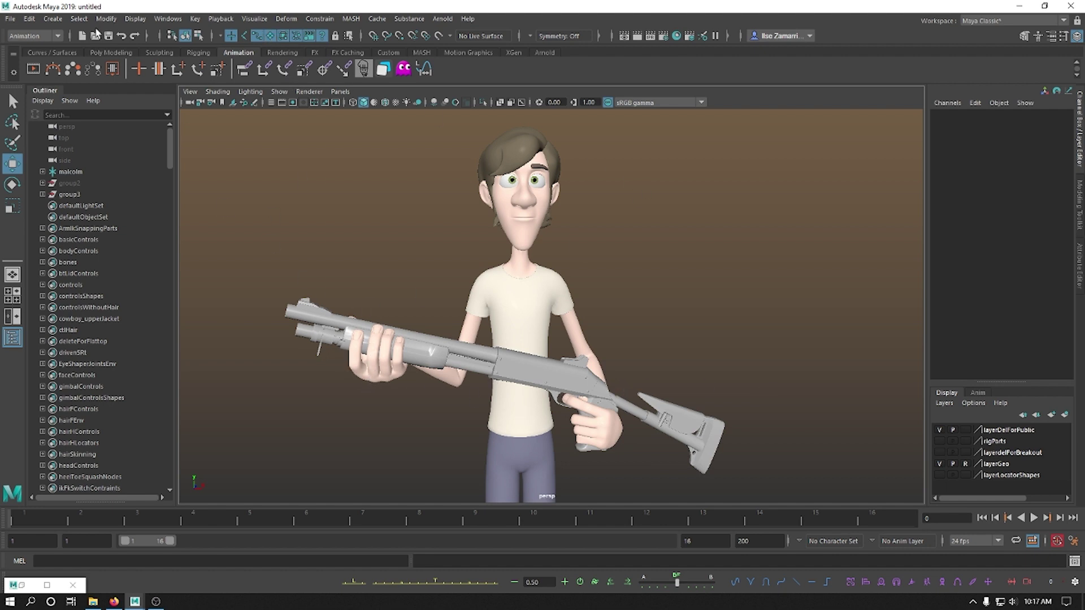
left_click(53, 19)
mouse_move(76, 47)
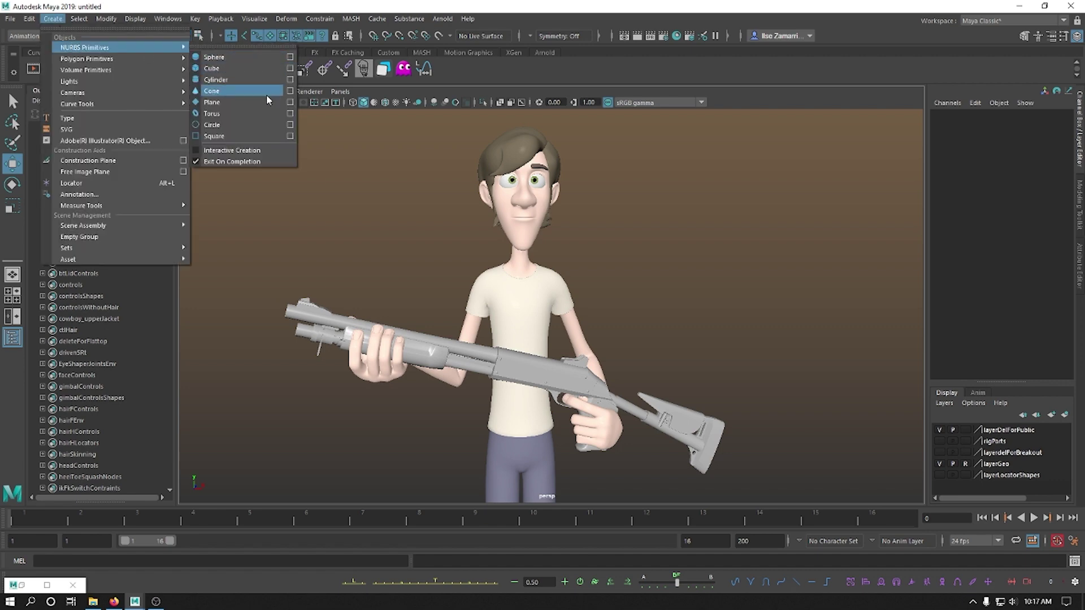
left_click(250, 124)
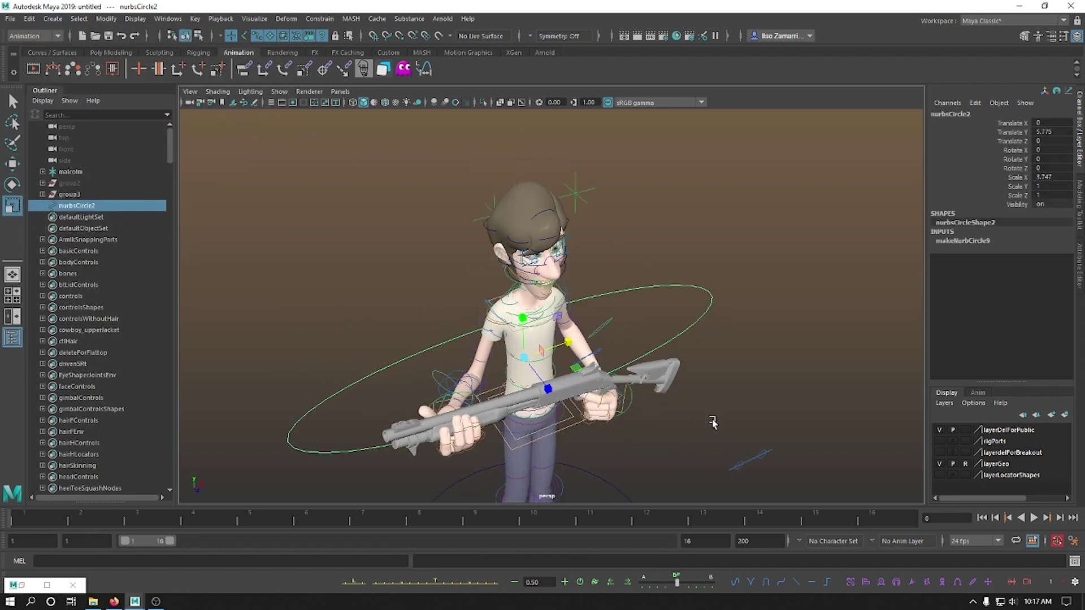
- Scale the circle to about 3.75 in X and 0.04 in Z and move it up to the gun
left_click_drag(712, 419, 816, 420, "alt")
left_click_drag(573, 368, 614, 375)
key("w")
left_click_drag(685, 375, 666, 311, "alt")
- Rotate the circle to about -2.7° X, 9.6° Y and -15.5° Z, and shift it slightly to line up with the gun
key("e")
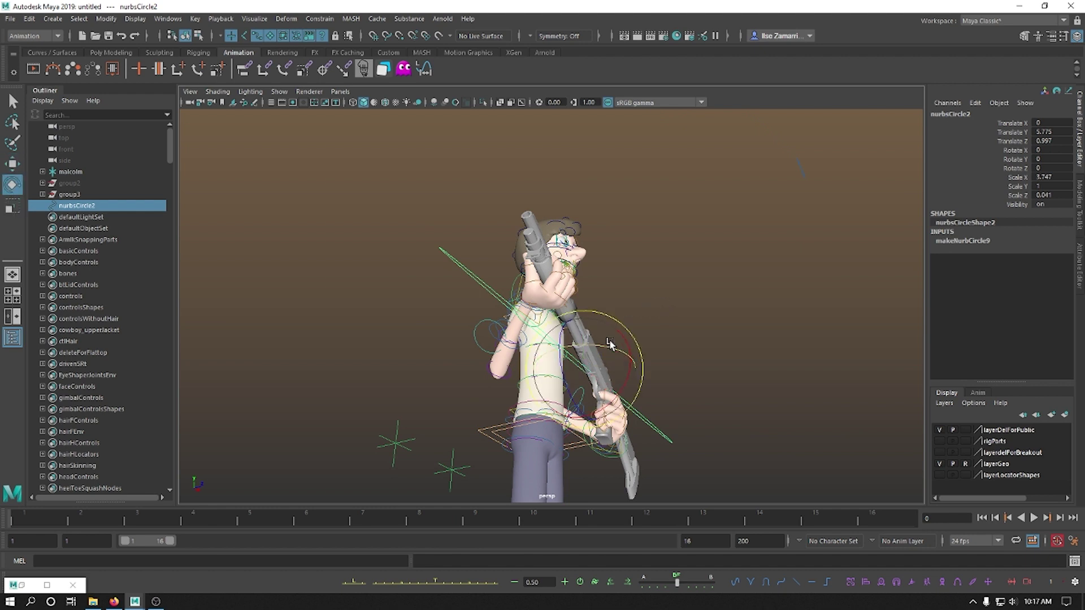
mouse_move(610, 345)
left_mouse_down()
mouse_move(601, 347)
mouse_move(613, 350)
left_mouse_up()
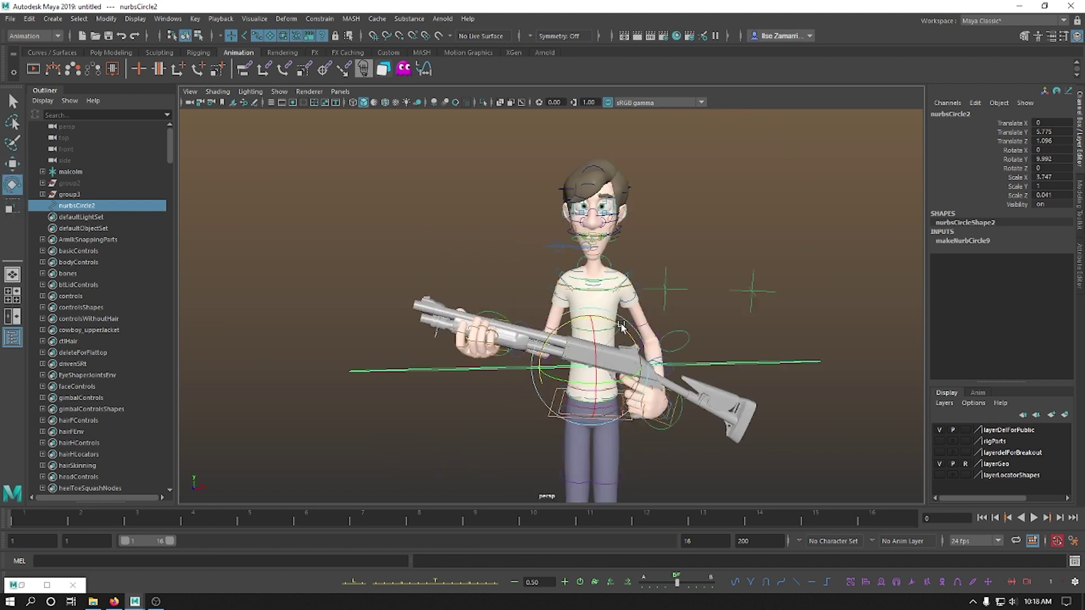
left_click_drag(632, 342, 635, 339)
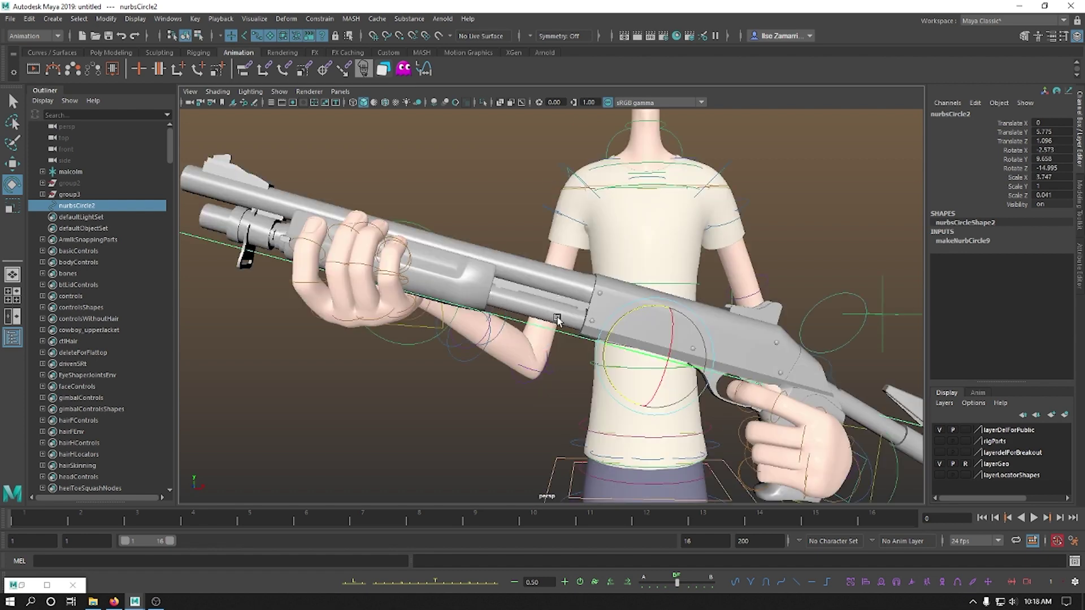
left_click_drag(644, 319, 625, 313)
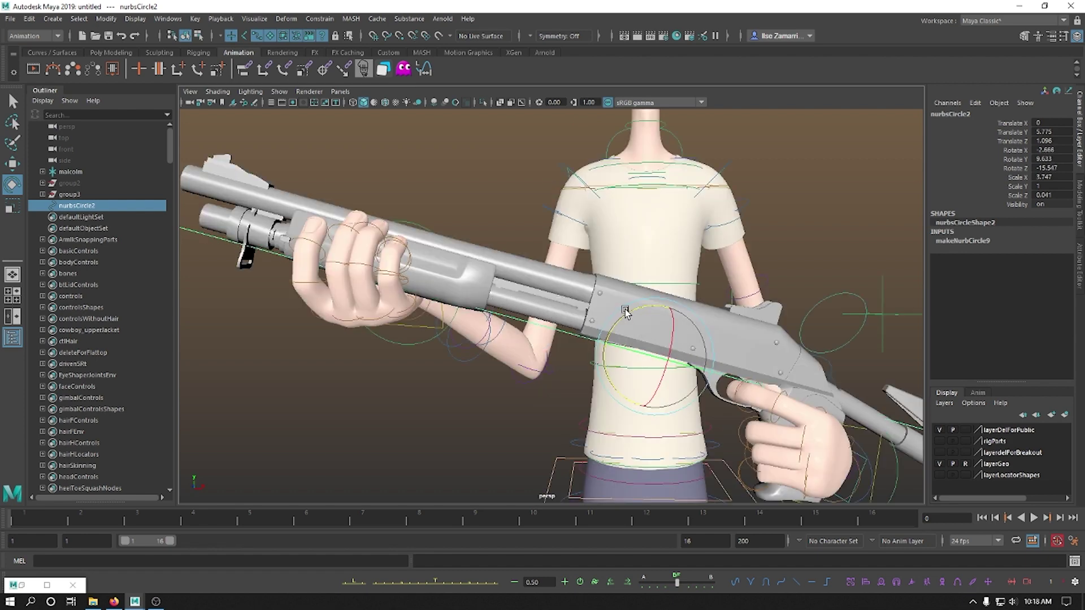
scroll(625, 312, "down", 5)
key("w")
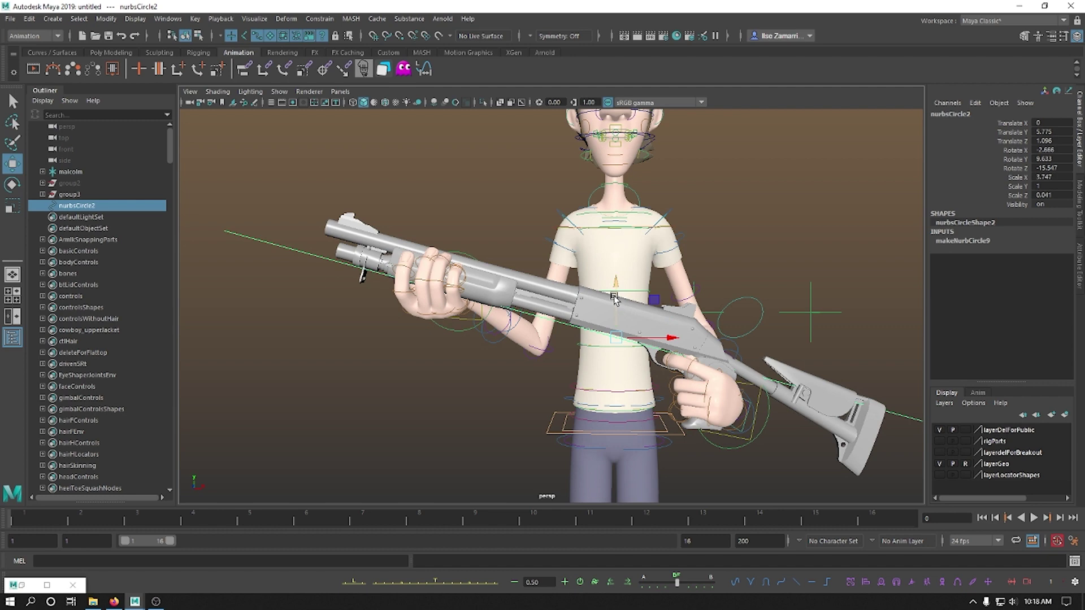
left_click_drag(615, 299, 624, 287)
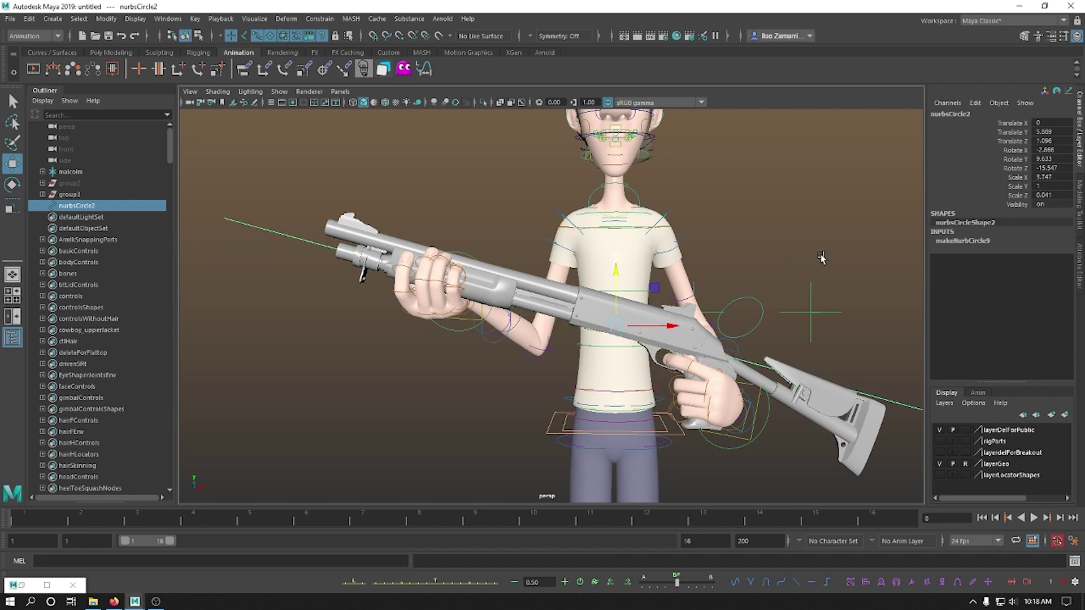
- Examine the circle's alignment with the gun from different angles, selecting the curve and the gun mesh in turn
left_click(820, 257)
scroll(716, 273, "down", 3)
left_click_drag(716, 273, 698, 294, "alt")
scroll(416, 277, "up", 2)
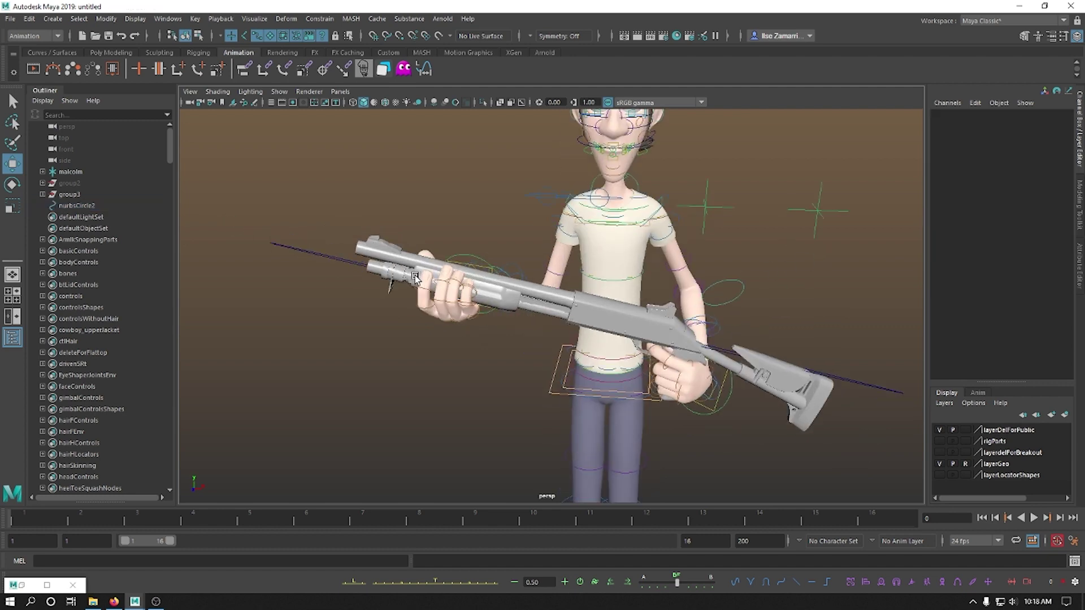
left_click(334, 263)
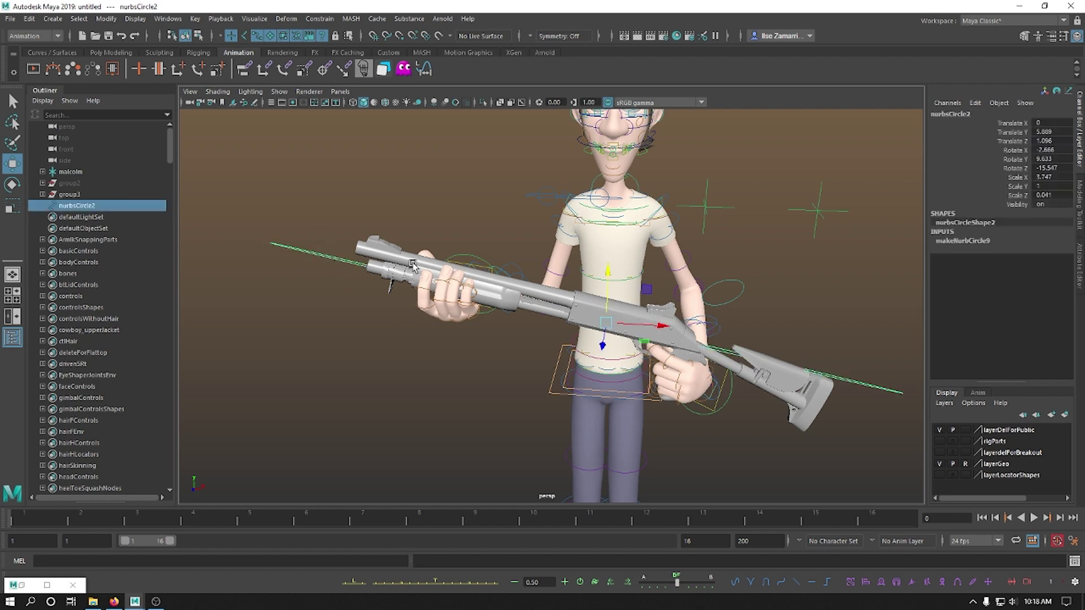
left_click(370, 246)
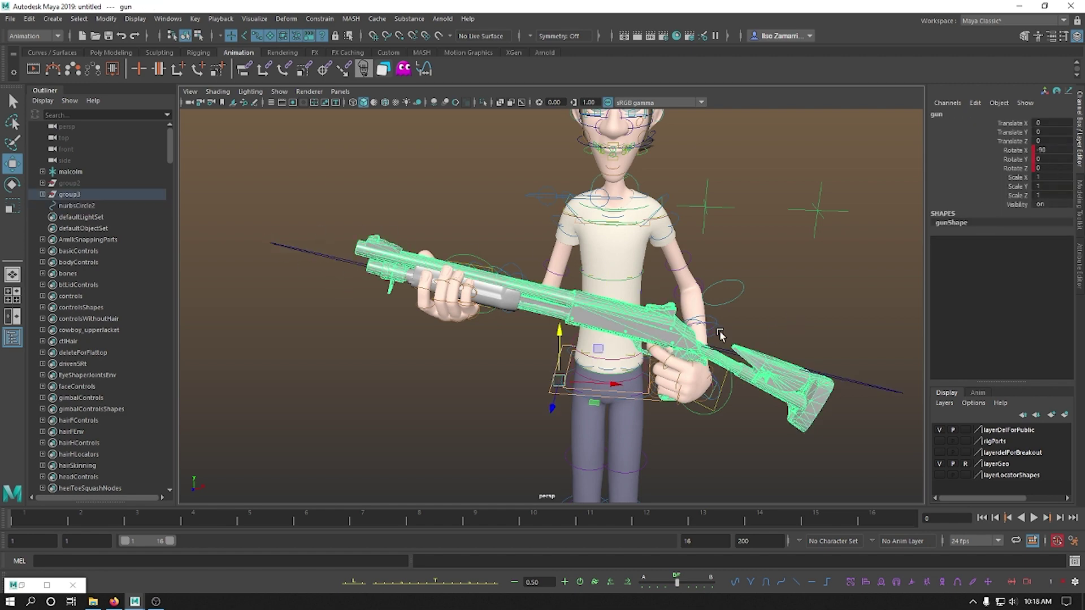
left_click(276, 277)
left_click_drag(333, 253, 365, 257, "alt")
left_click(319, 330)
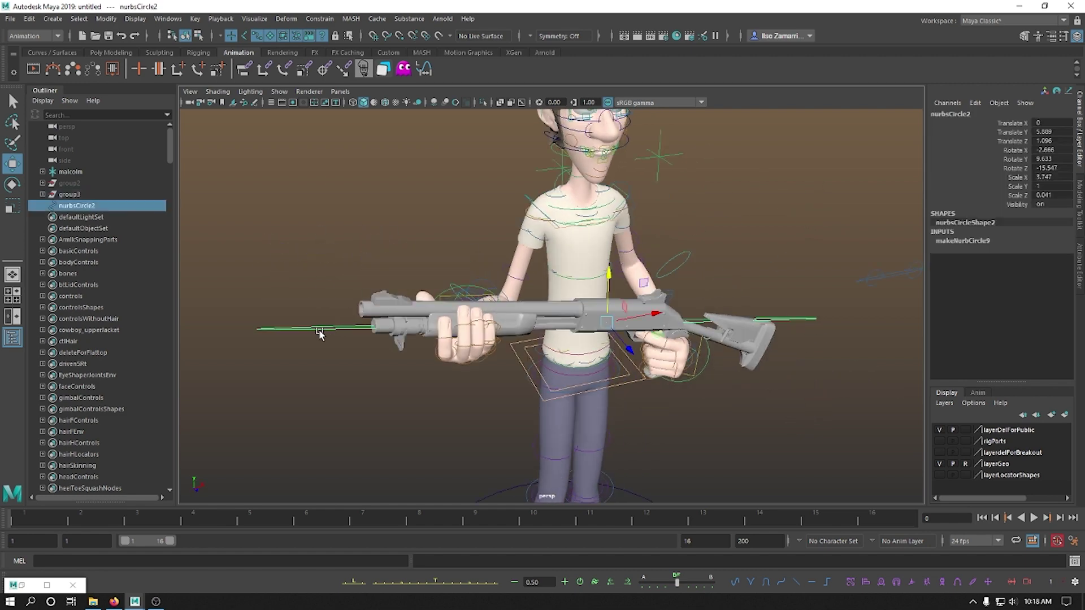
- Rename the gun's group group3 as machineGun
left_click(89, 194)
double_click(88, 195)
type("machi")
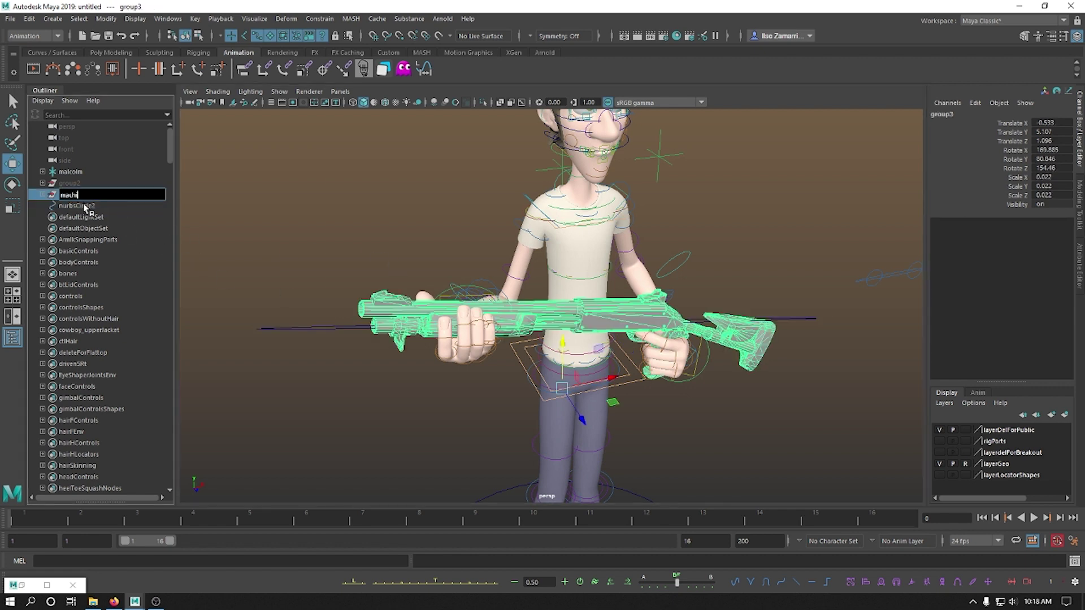
type("neGun")
key("Return")
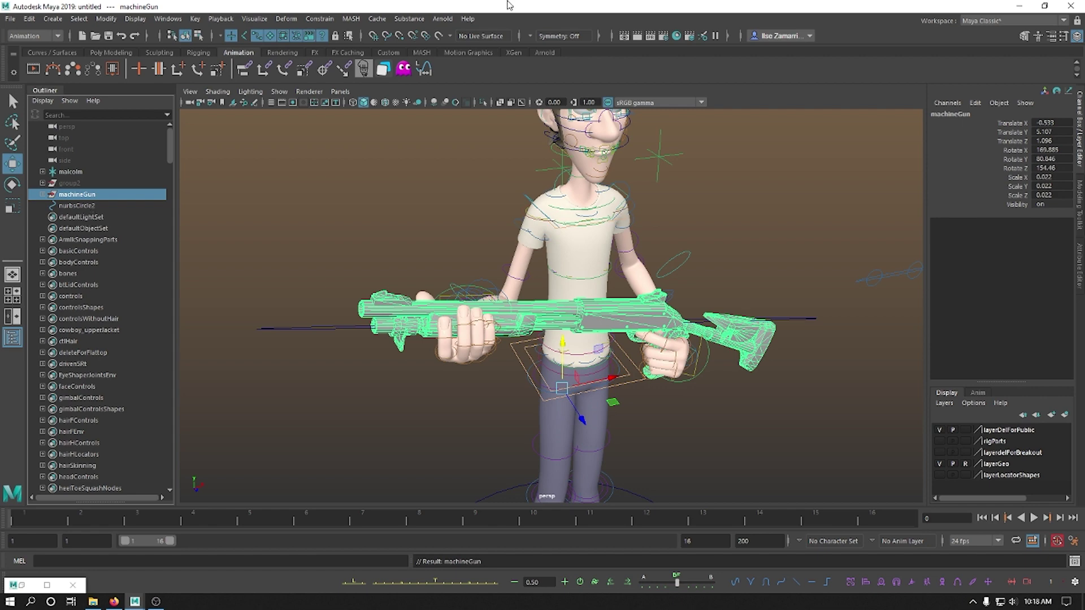
- Parent-constrain machineGun to nurbsCircle2 with Maintain offset on, all translate and rotate axes, and weight 1
left_click_drag(302, 299, 245, 364)
left_click(77, 194, "ctrl")
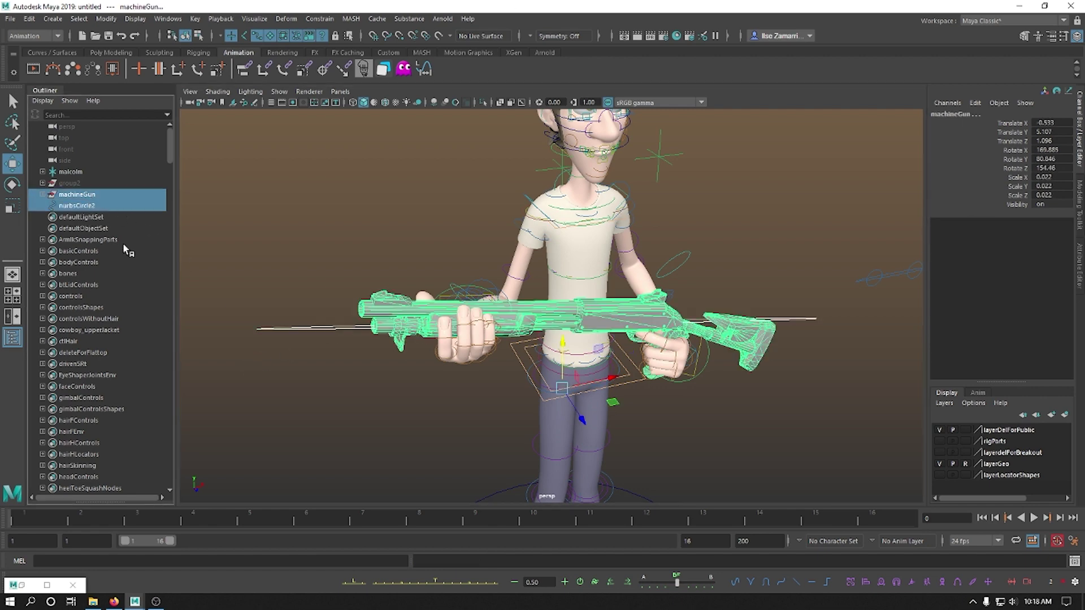
key("g")
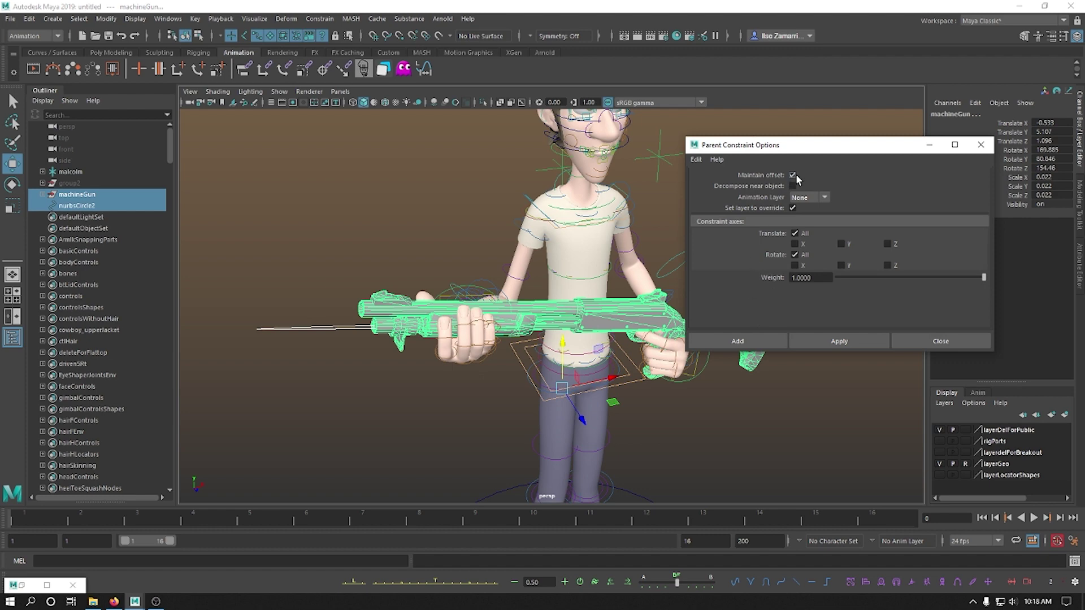
left_click(746, 339)
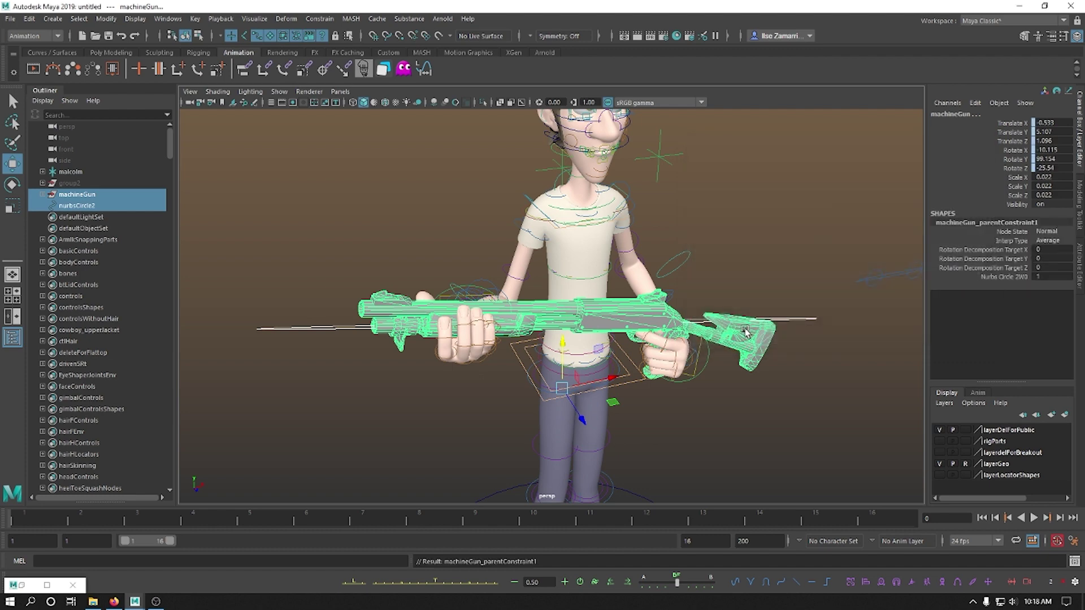
- Try moving nurbsCircle2 to test whether the constrained gun follows, and undo the move
left_click(757, 261)
left_click(793, 320)
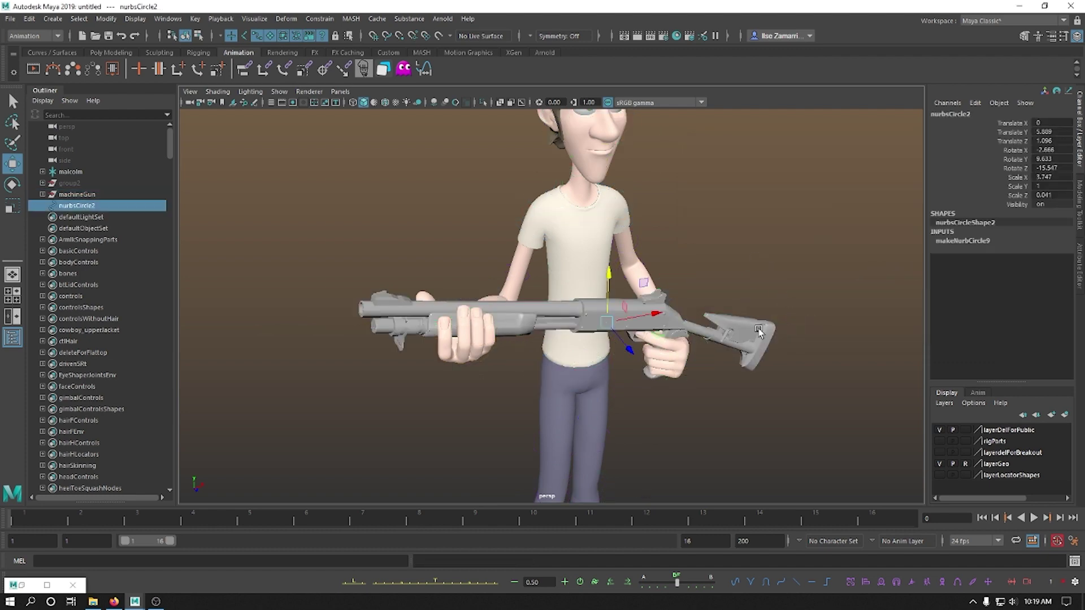
left_click_drag(636, 314, 632, 301)
key("ctrl+z")
left_click(751, 261)
left_click_drag(751, 261, 703, 267, "alt")
right_click_drag(700, 267, 718, 260, "alt")
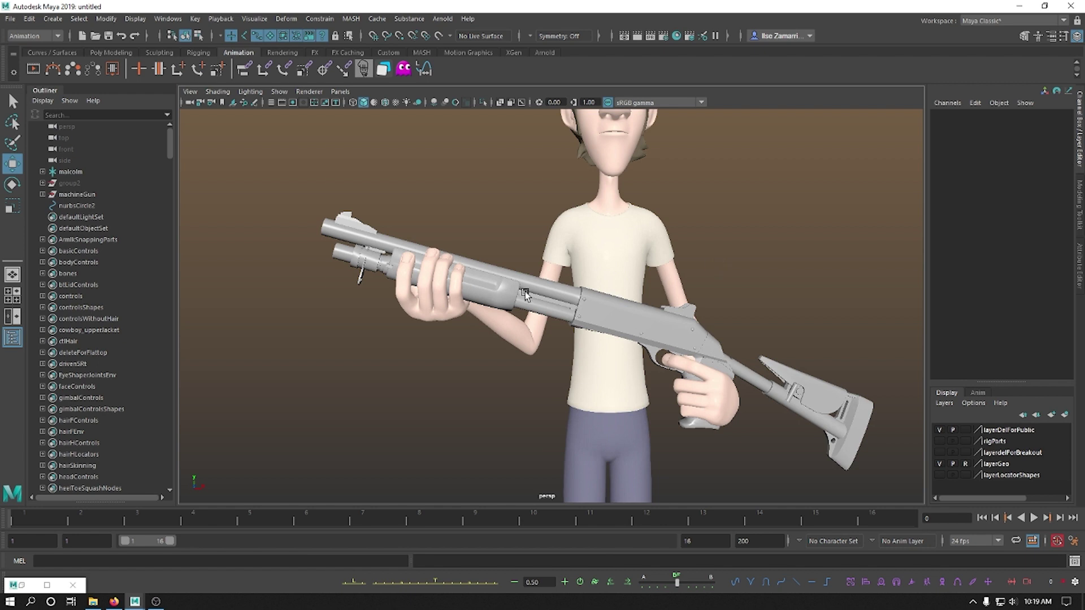
- Select the gun's grip and body meshes in turn and reveal the grip inside the machineGun hierarchy
mouse_move(524, 292)
left_mouse_down("alt")
mouse_move(456, 295)
mouse_move(515, 292)
left_mouse_up("alt")
left_click(493, 305)
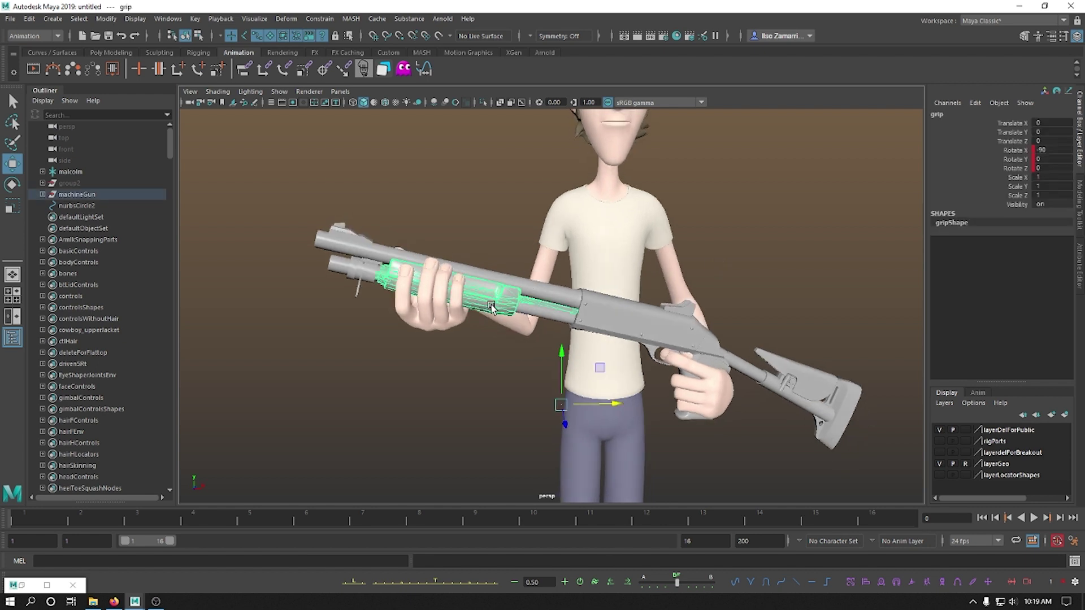
left_click(607, 300)
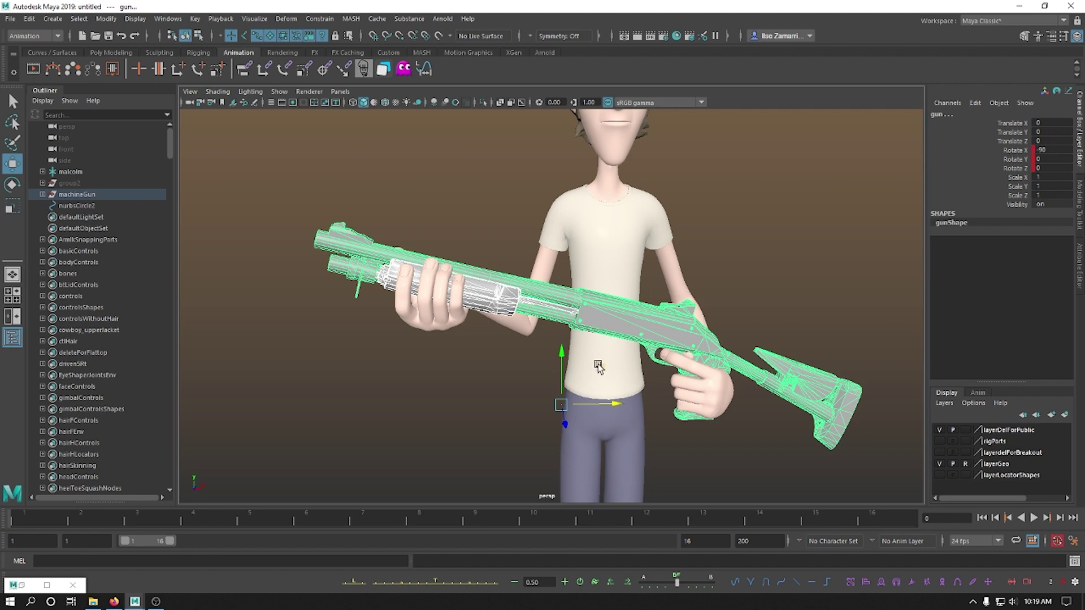
left_click(813, 275)
left_click(495, 304)
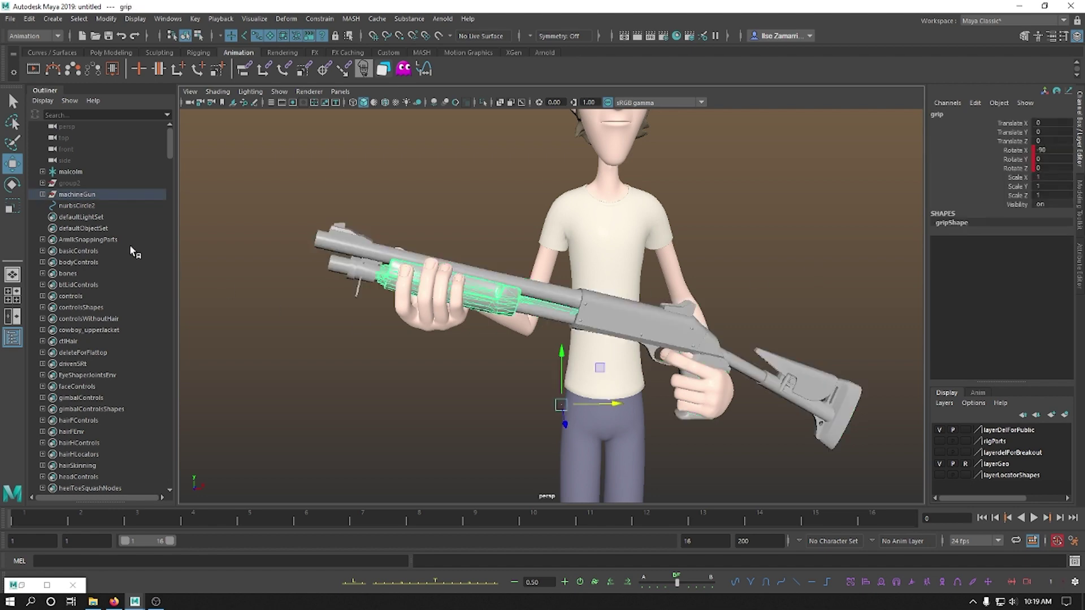
key("f")
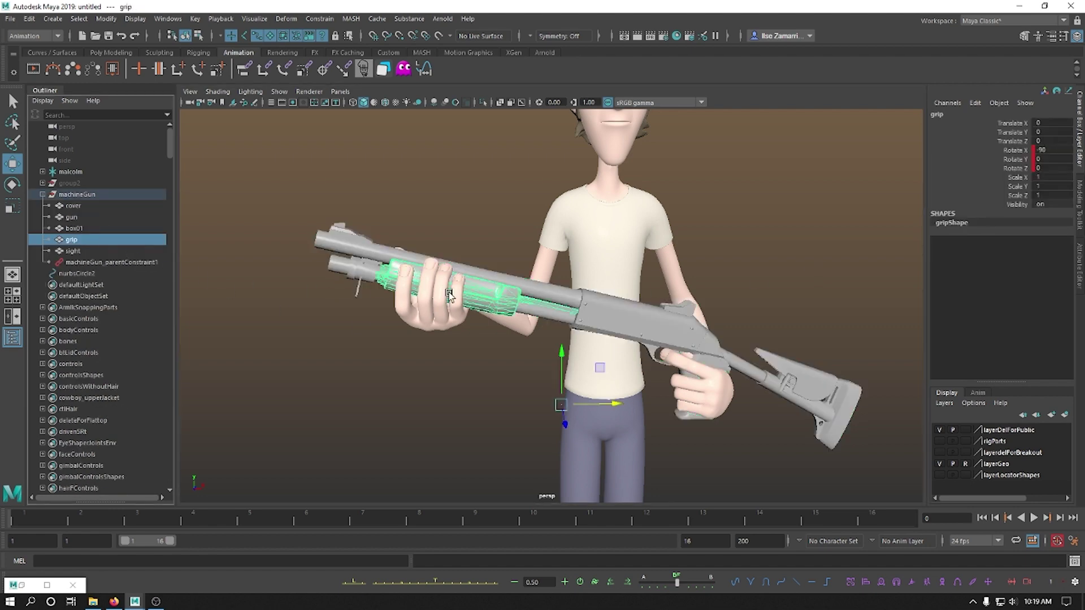
- Try moving the grip on its own and the whole machineGun group sideways, undoing each move
left_click_drag(594, 403, 636, 396)
key("ctrl+z")
left_click(73, 194)
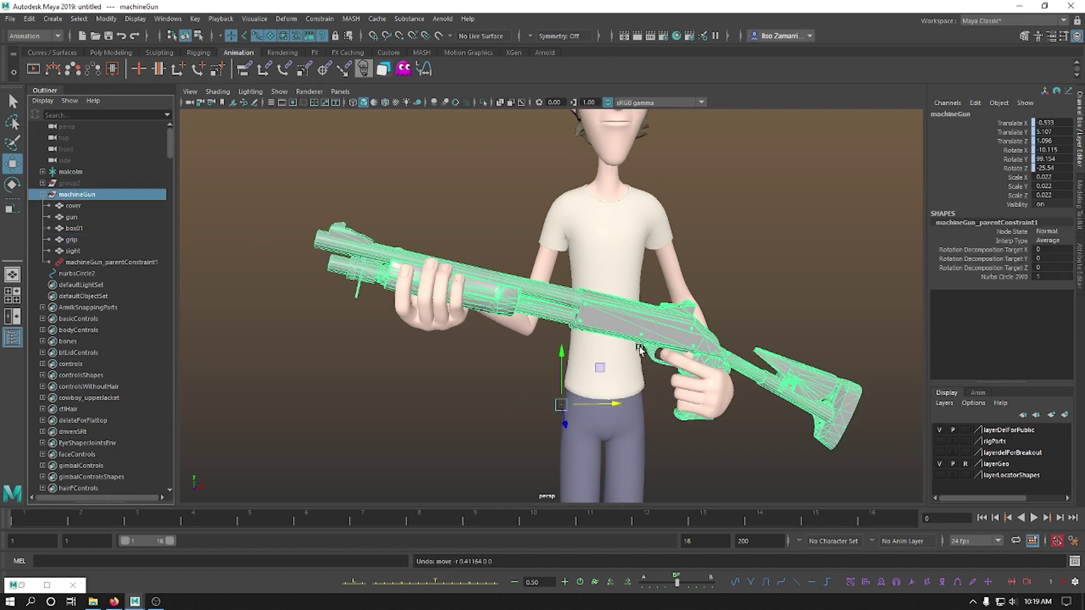
mouse_move(611, 404)
left_mouse_down()
mouse_move(697, 405)
mouse_move(546, 404)
mouse_move(609, 399)
left_mouse_up()
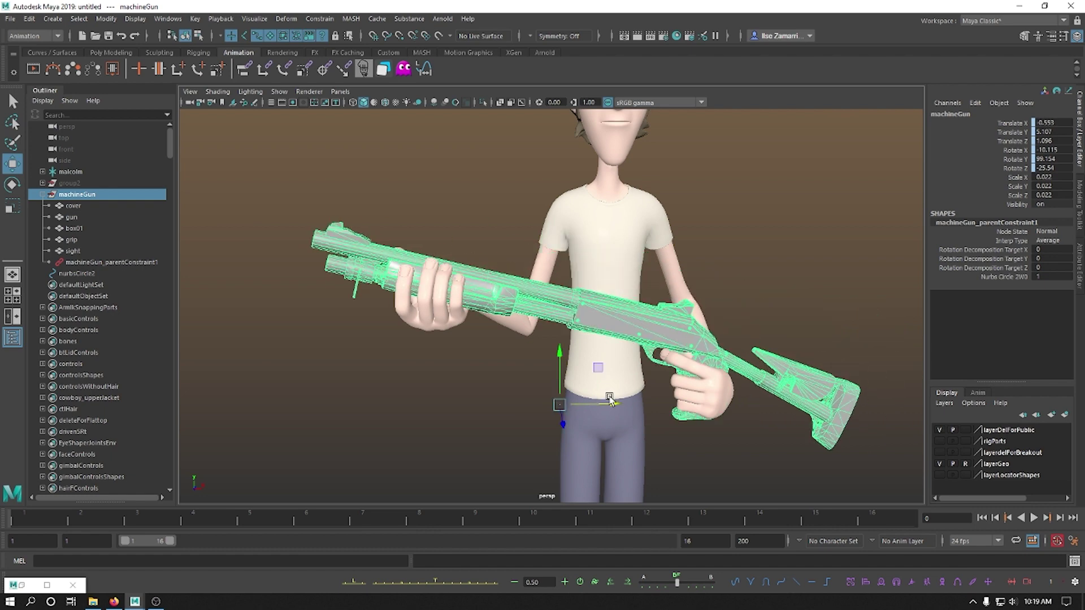
key("ctrl+z")
left_click(71, 240)
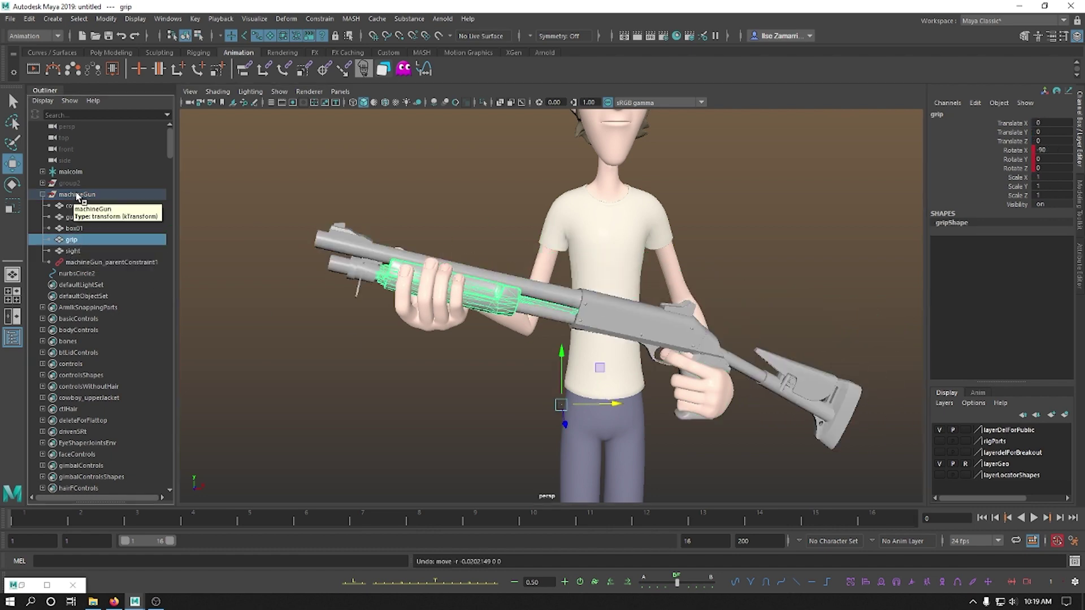
left_click(80, 195)
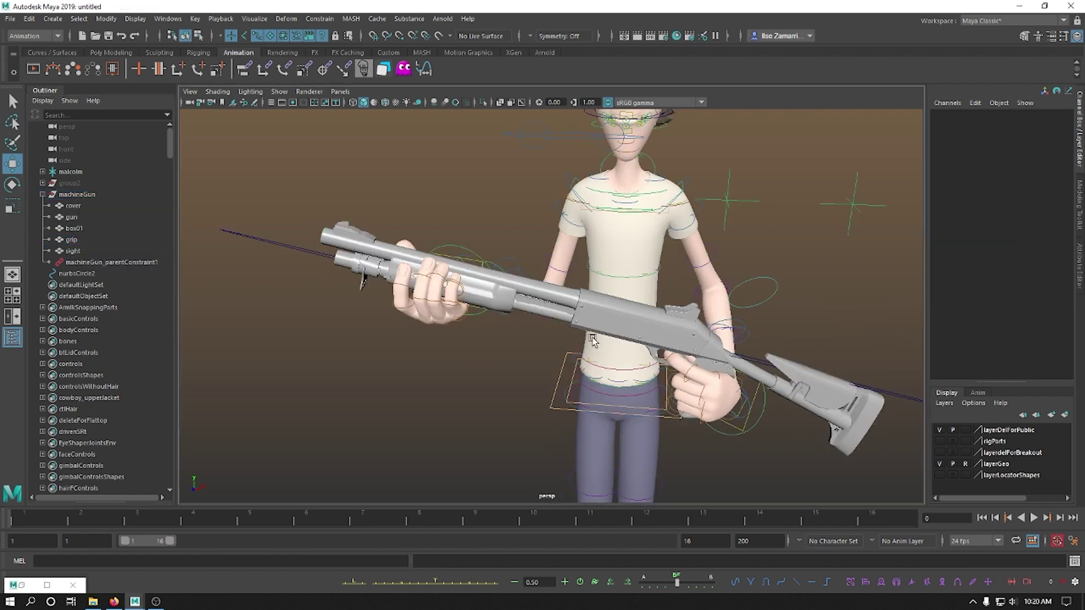
- Switch the Move tool to object axes, try sliding nurbsCircle2 along its own X axis, and undo the slide
left_click(314, 253)
scroll(733, 343, "up", 3)
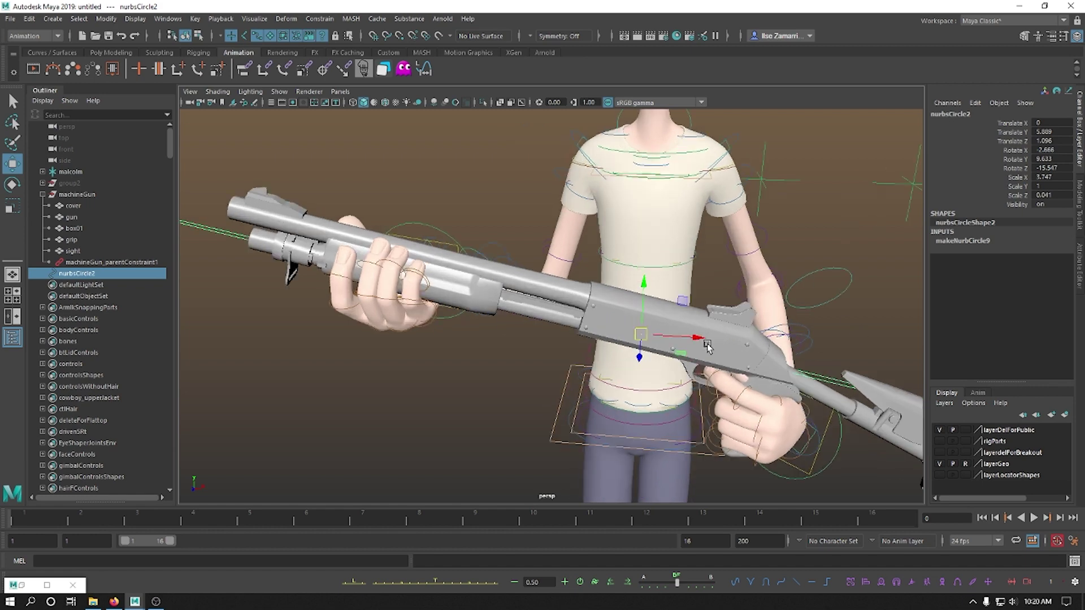
left_click_drag(823, 332, 827, 302, "alt")
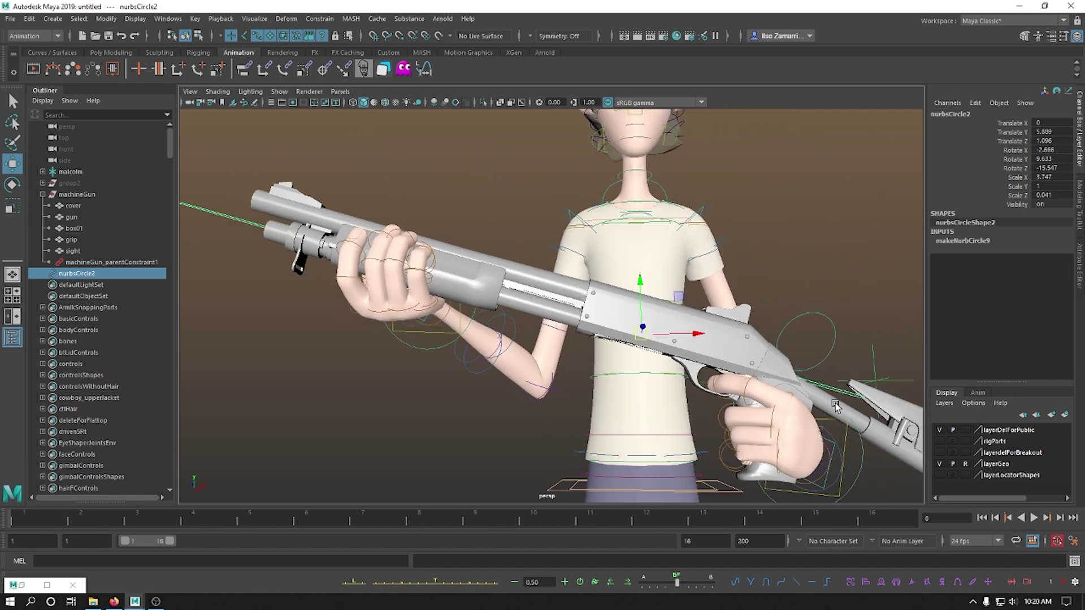
middle_click_drag(581, 289, 651, 310, "alt")
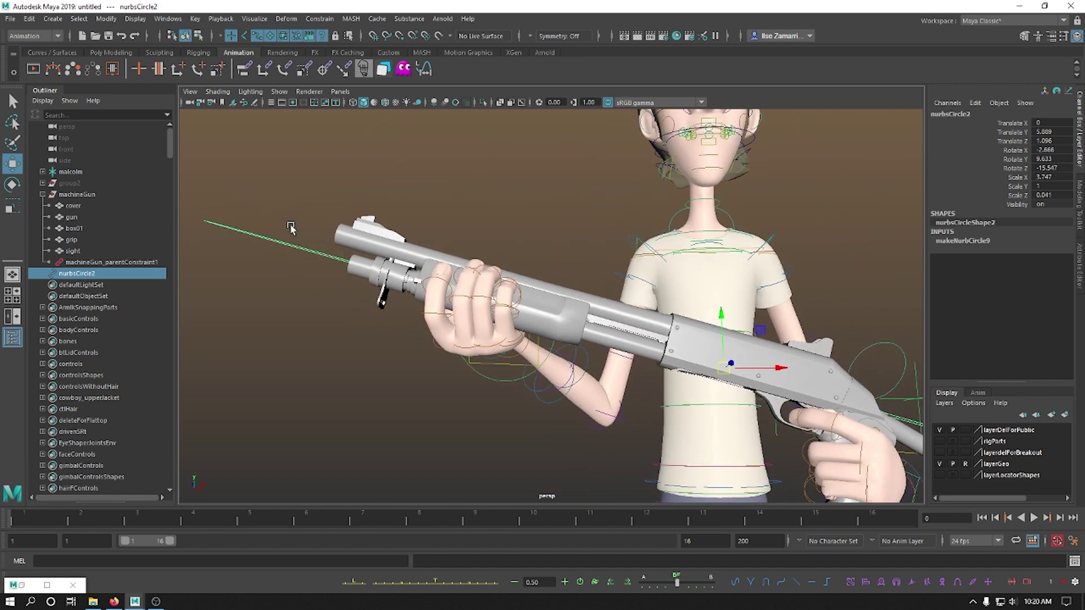
right_click(301, 254)
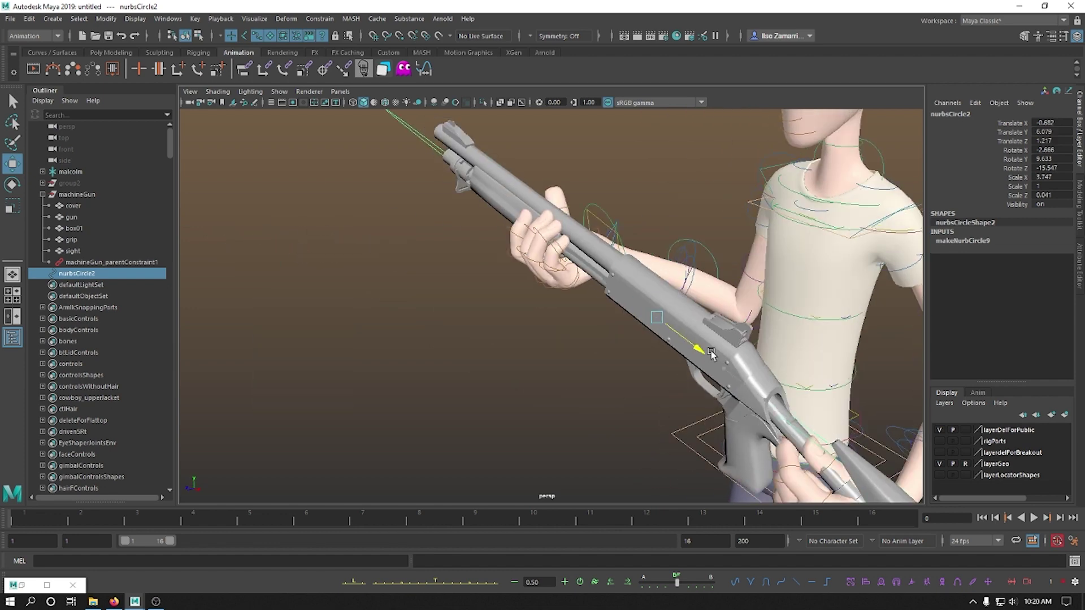
key("ctrl+z")
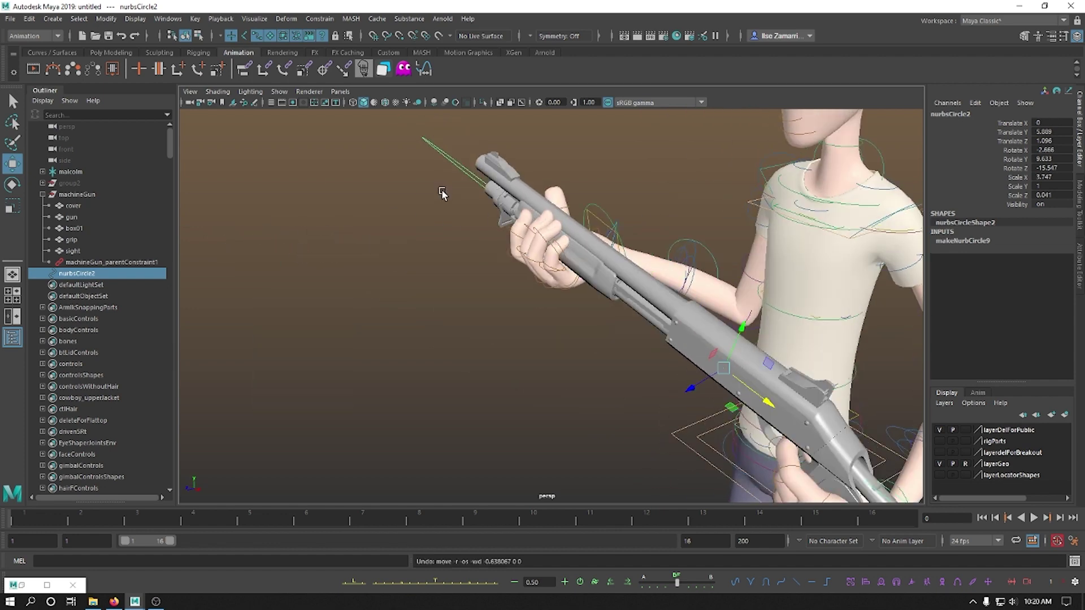
left_click(467, 217)
left_click_drag(449, 140, 438, 206)
left_click(438, 208)
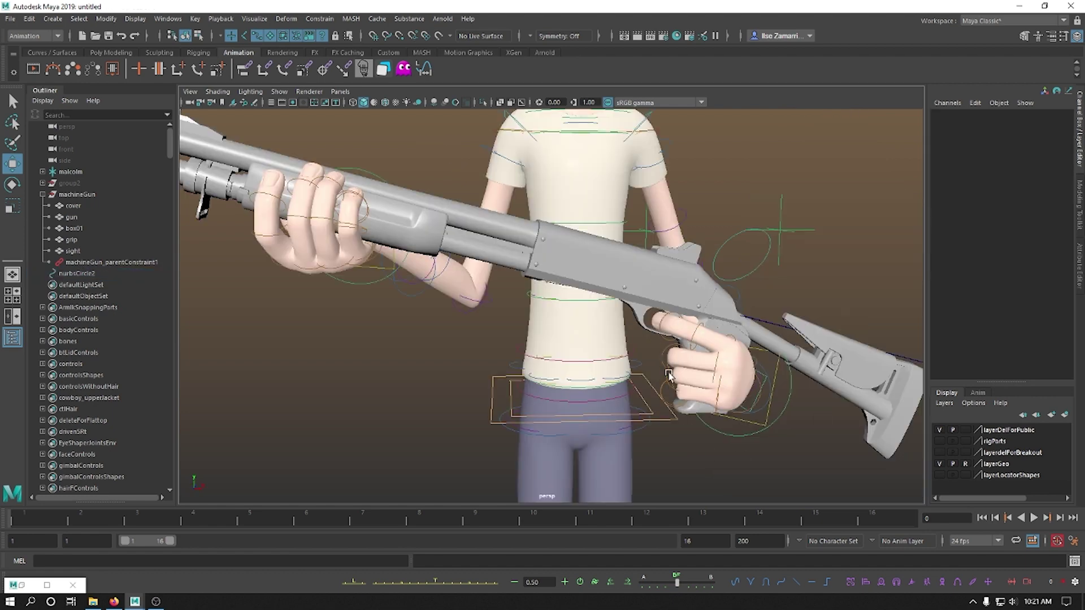
- Parent-constrain nurbsCircle2 to the left arm IK control ctlArmIkLf with Maintain offset on, all translate and rotate axes, and weight 1
left_click(796, 393)
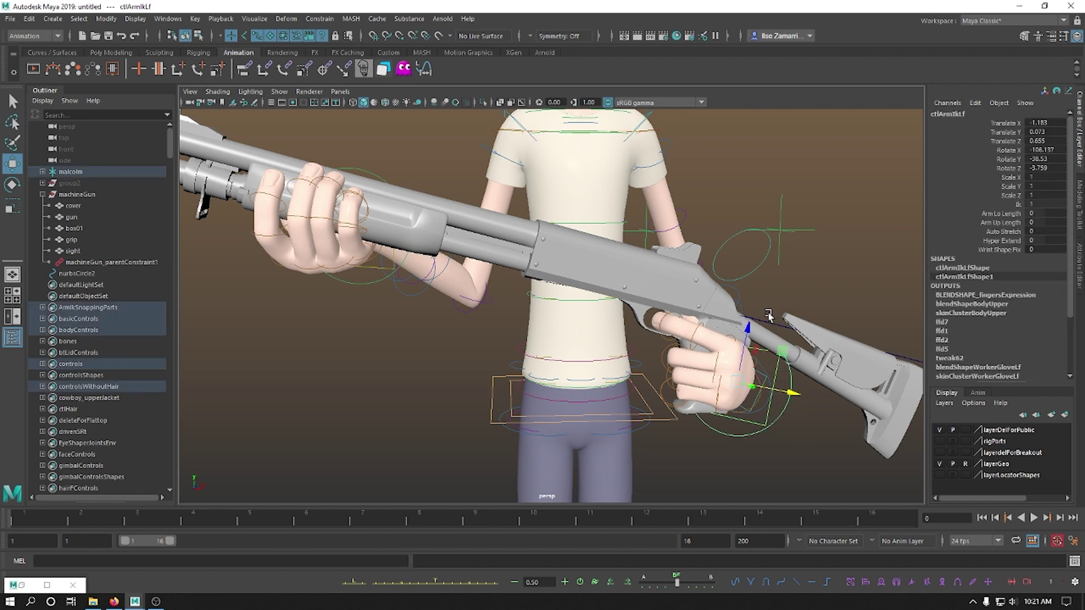
left_click(778, 324)
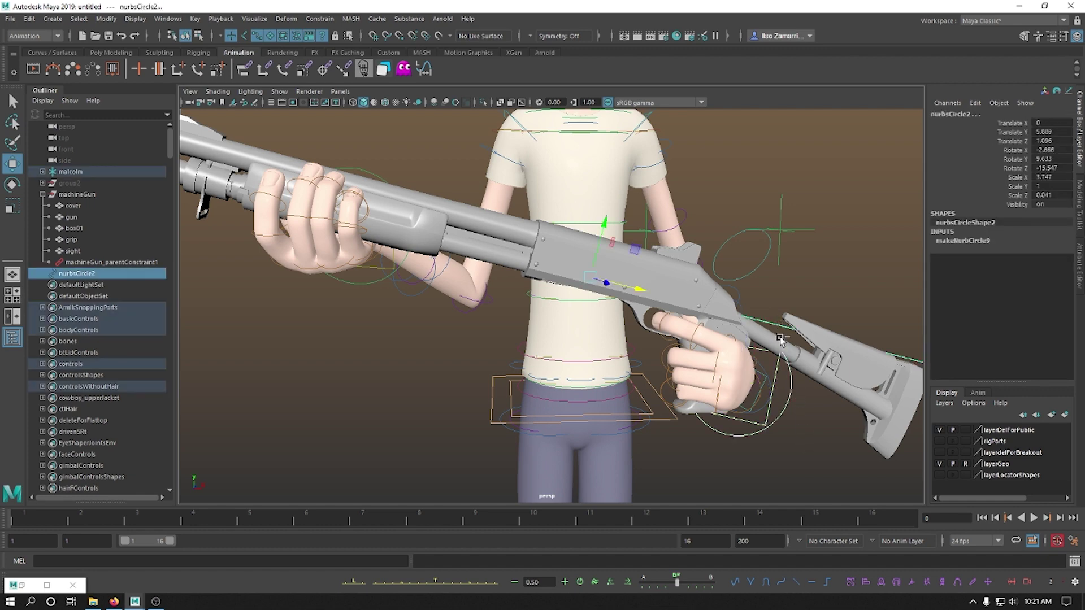
left_click(737, 339)
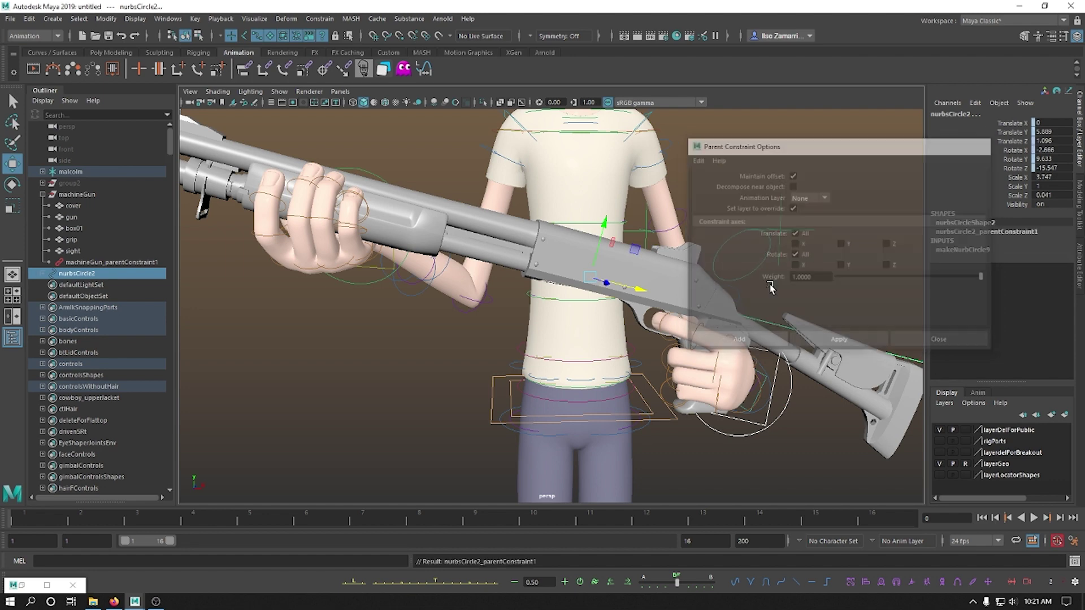
left_click(819, 291)
- Try moving the left arm IK control to test whether the gun follows the hand, and undo the move
left_click(791, 390)
left_click_drag(794, 392, 778, 390)
key("ctrl+z")
left_click(829, 275)
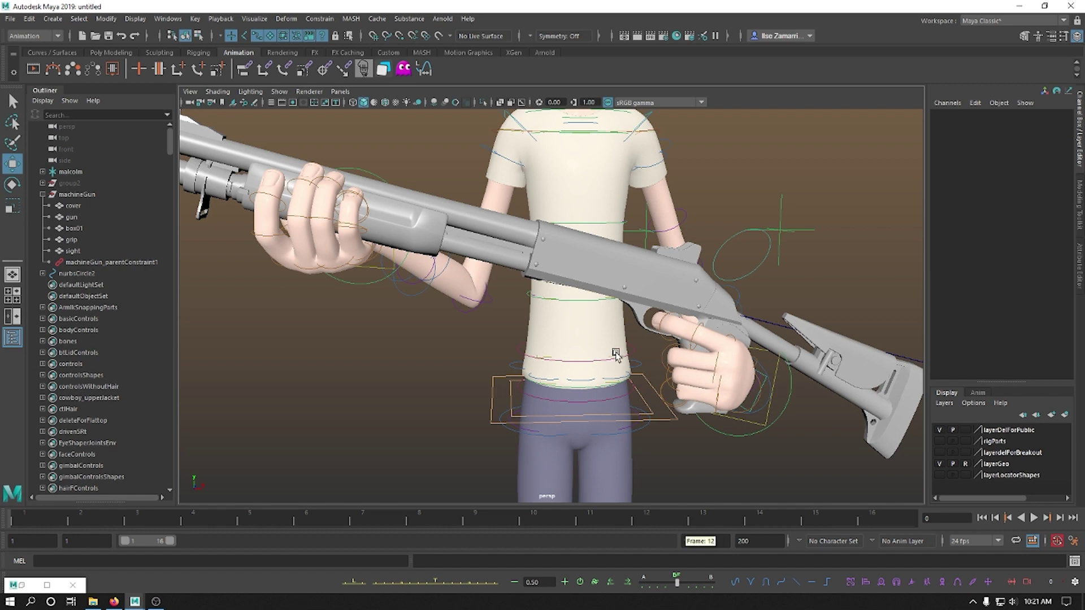
- Try sliding the grip mesh along the barrel in object axes, and undo the slide
middle_click_drag(423, 223, 506, 316, "alt")
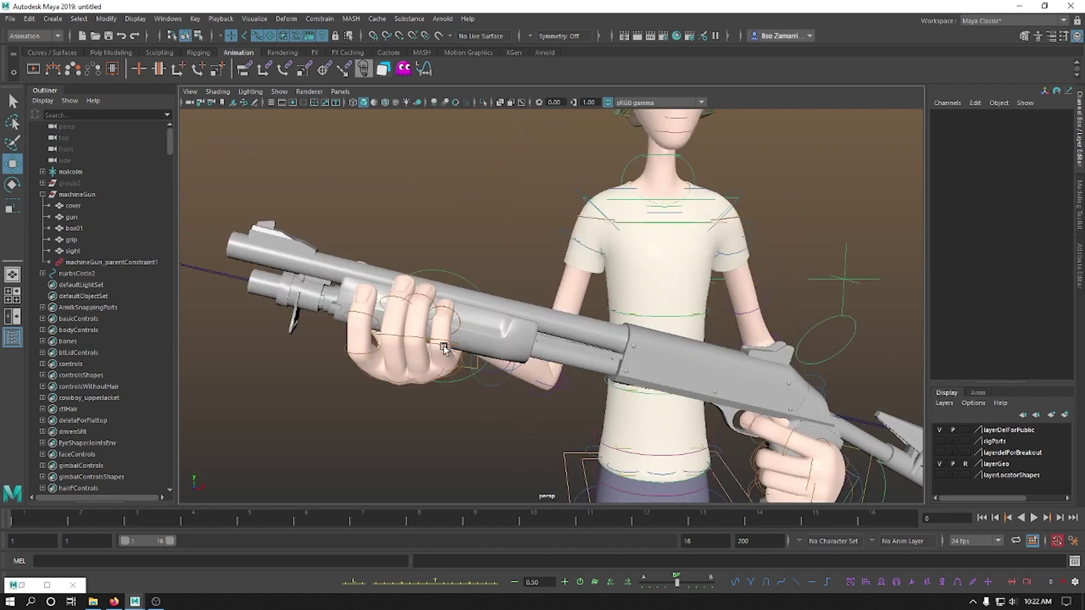
left_click(491, 350)
mouse_move(423, 319)
left_mouse_down()
mouse_move(479, 344)
mouse_move(409, 322)
left_mouse_up()
key("ctrl+z")
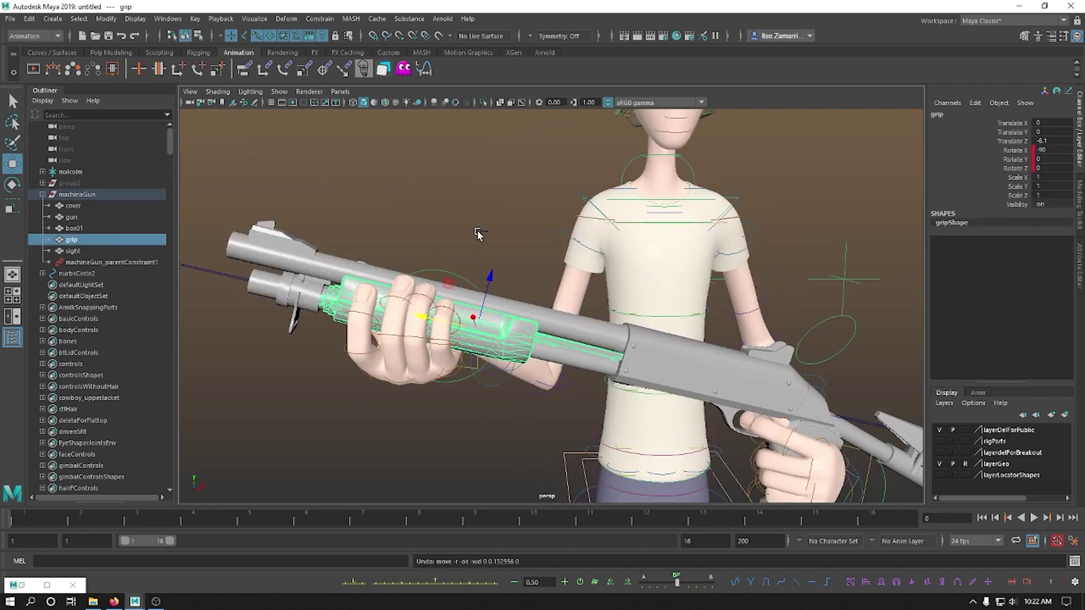
left_click(478, 234)
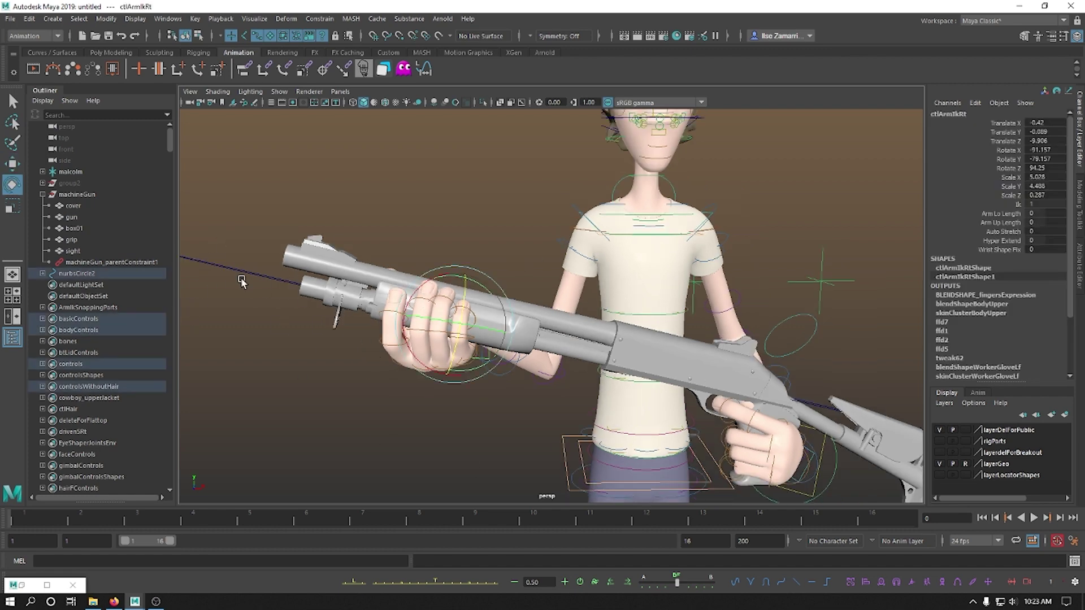
- Examine how the right arm IK control ctlArmIkRt relates to nurbsCircle2 by selecting them
left_click(241, 273)
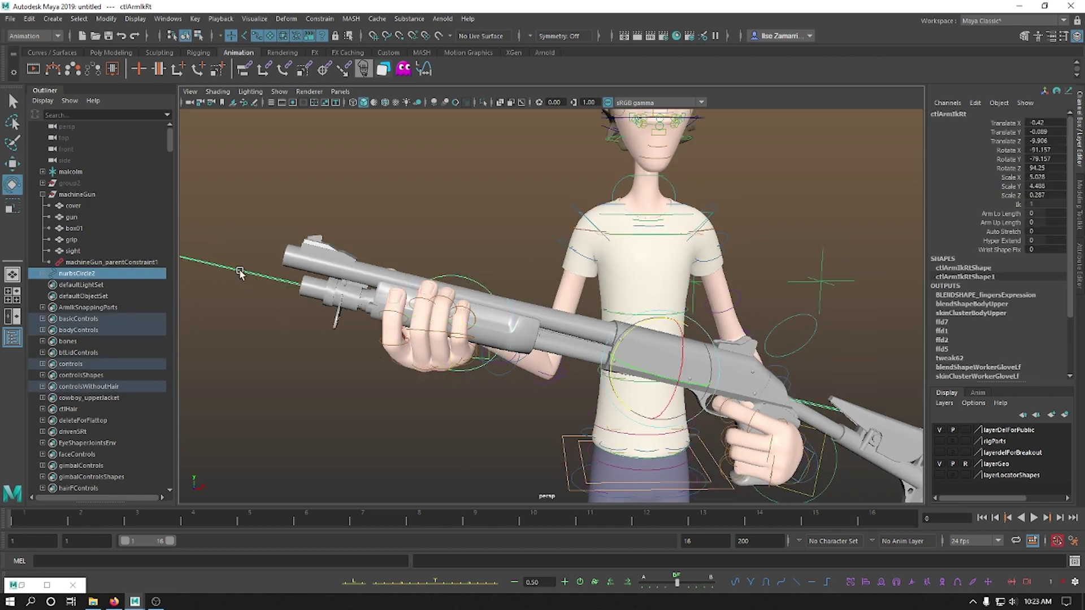
left_click(298, 350)
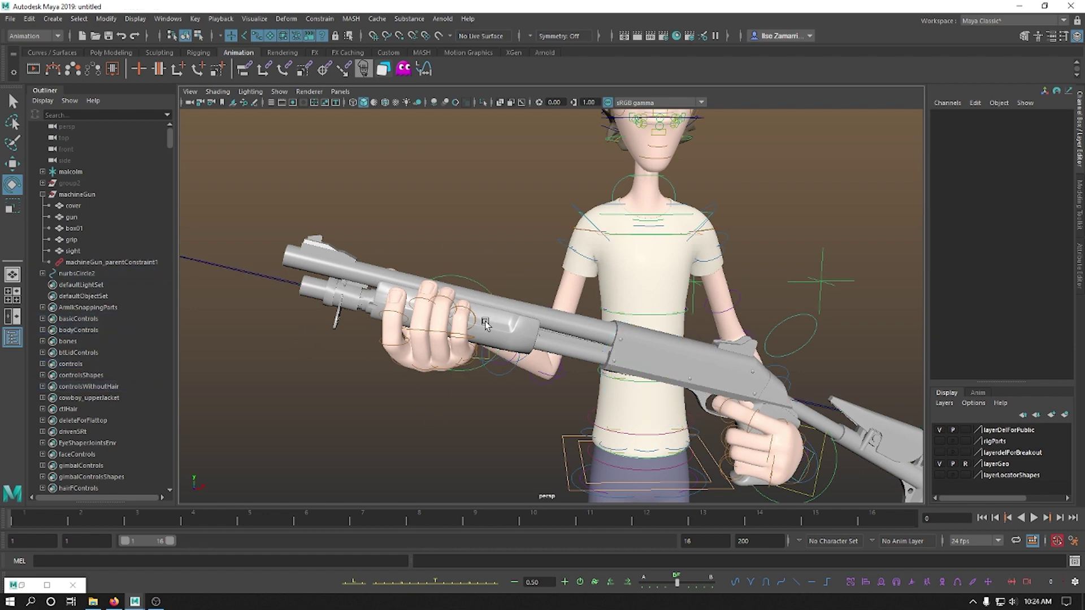
left_click(456, 273)
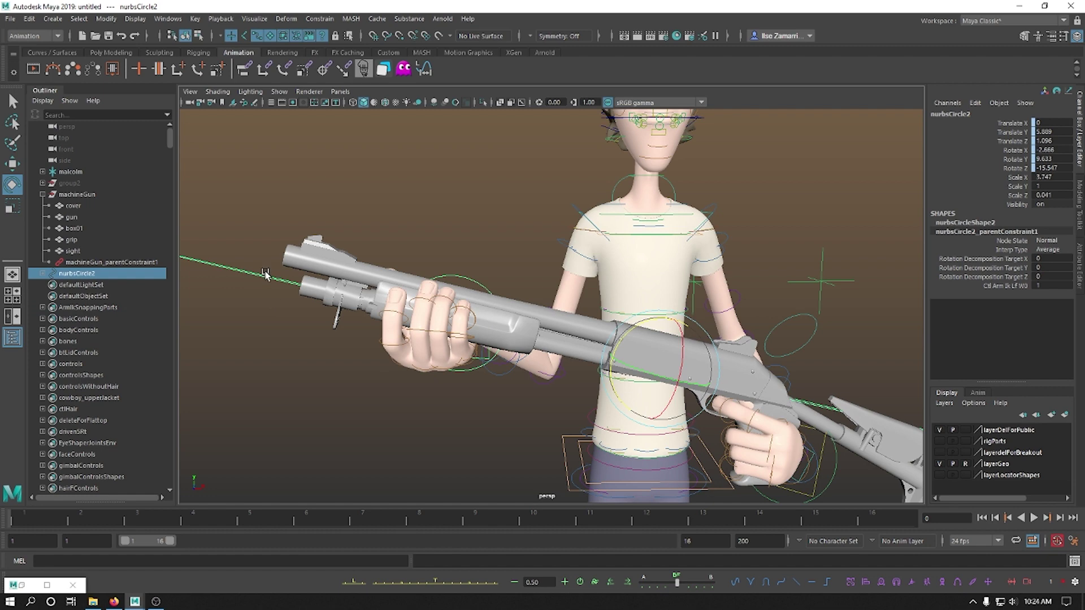
- Try rotating the left arm IK control ctlArmIkLf to test the gun and hands together, and undo the rotations
left_click(832, 466)
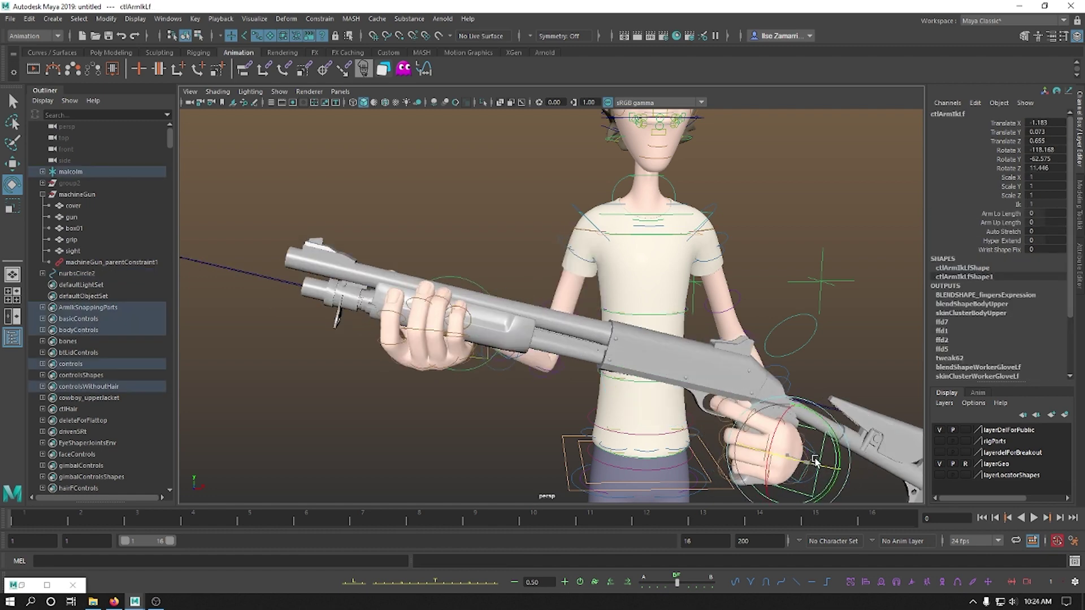
key("ctrl+z")
key("ctrl+z")
key("ctrl+z")
key("ctrl+z")
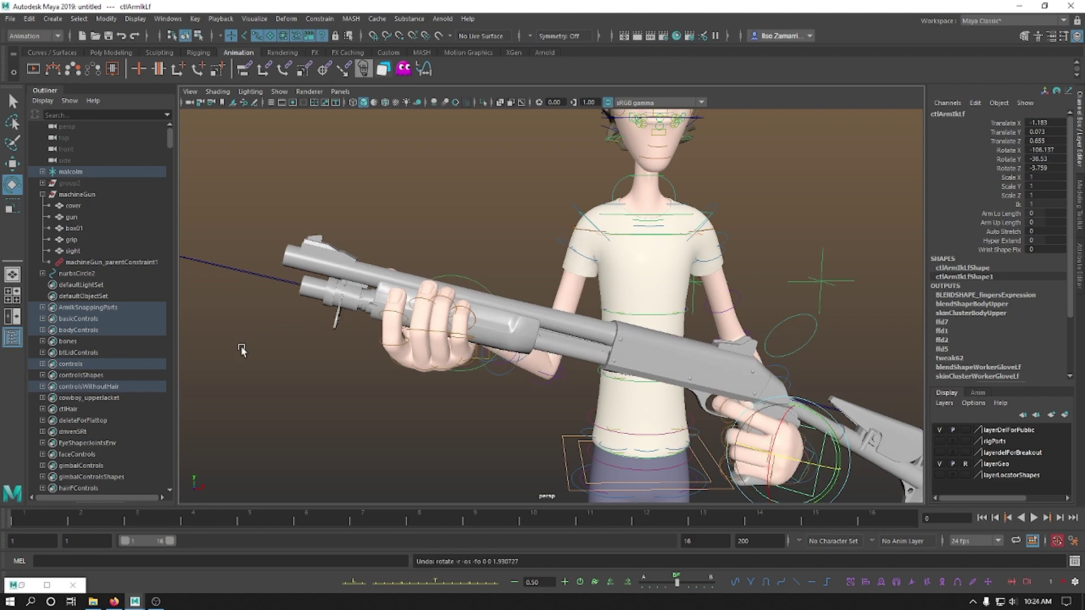
key("ctrl+z")
- Parent the right arm IK control ctlArmIkRt directly under the gun's grip mesh
key("w")
left_click(491, 350)
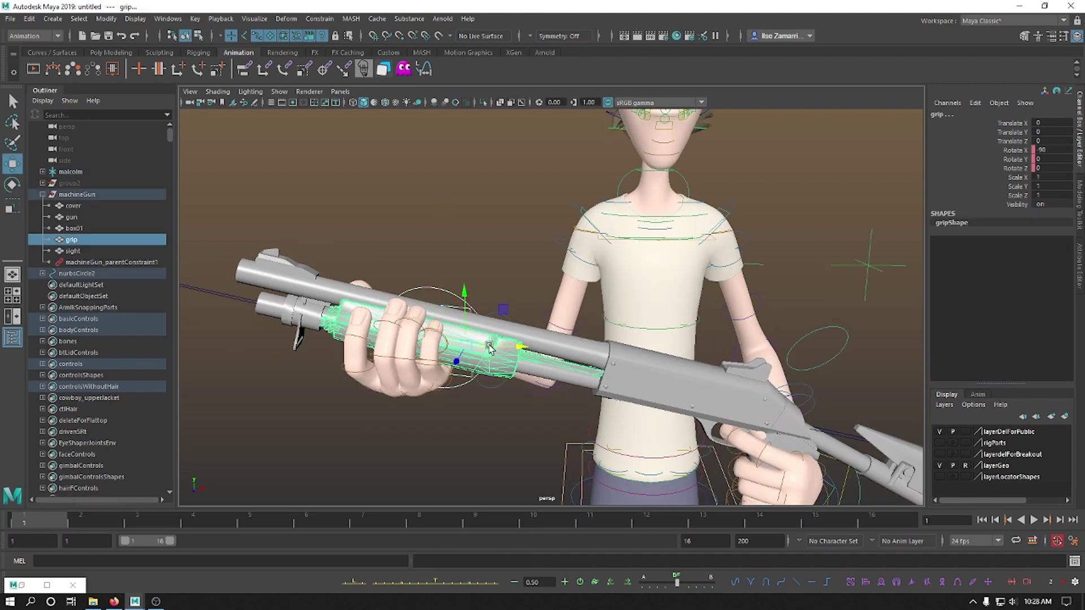
left_click_drag(475, 404, 445, 439, "alt")
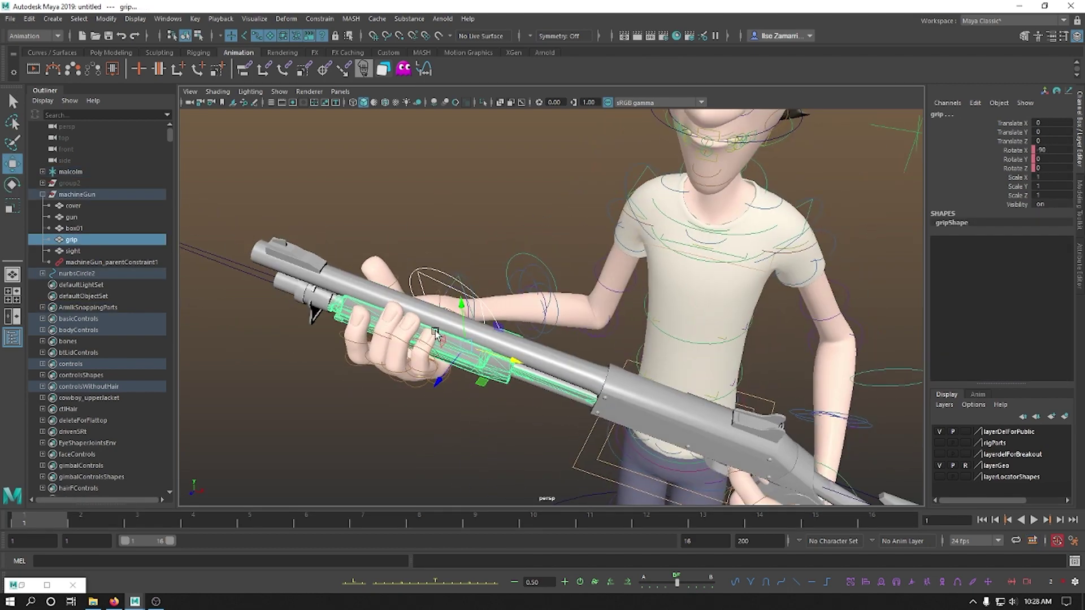
left_click(486, 390)
left_click_drag(485, 390, 486, 367, "alt")
left_click(458, 361)
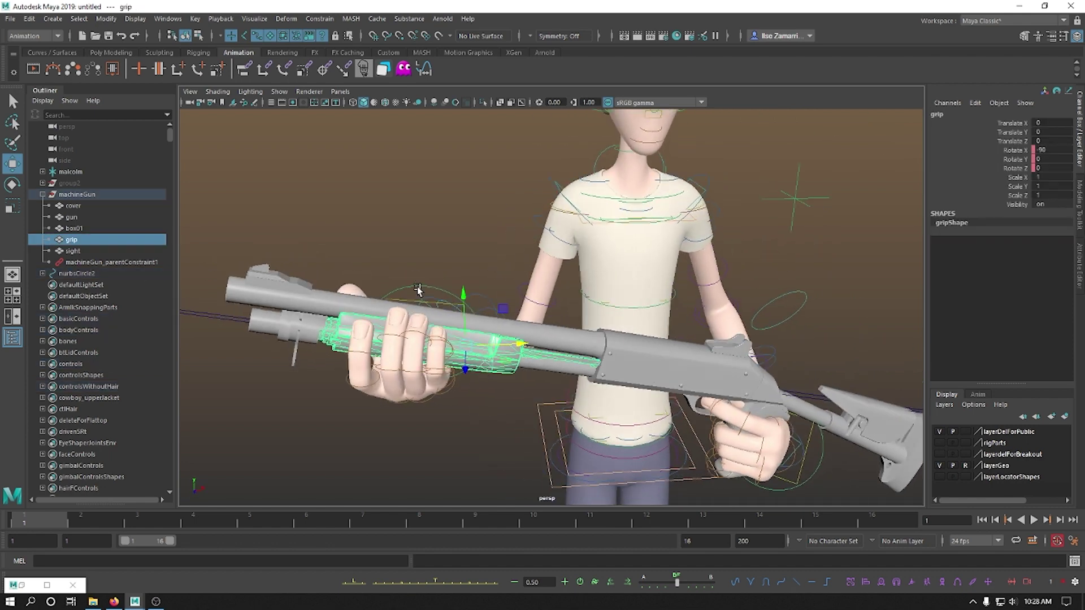
left_click(418, 290)
left_click(431, 340)
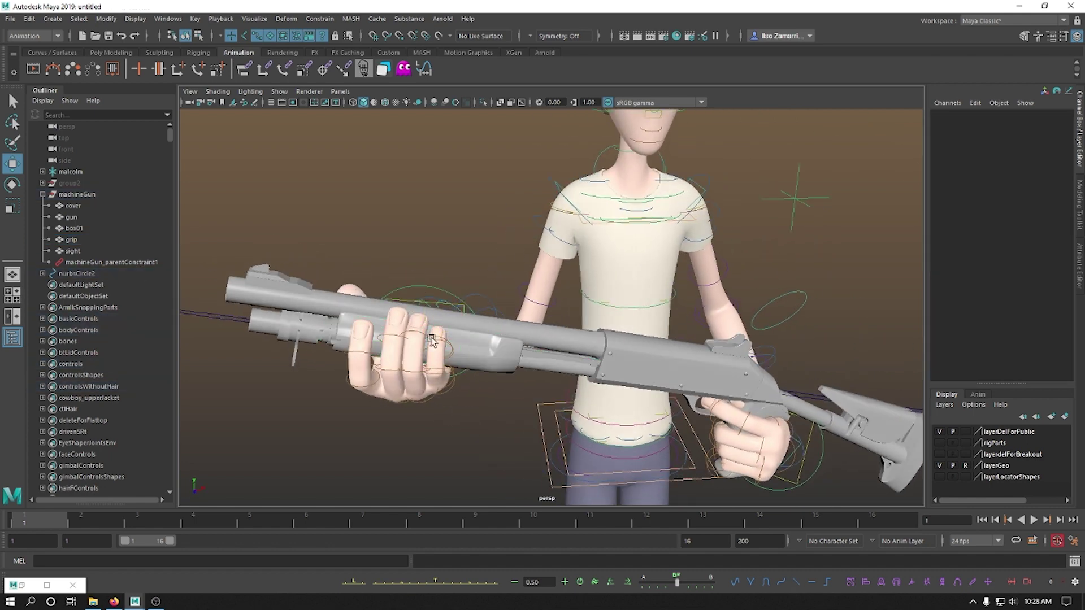
left_click(417, 286)
left_click(489, 359)
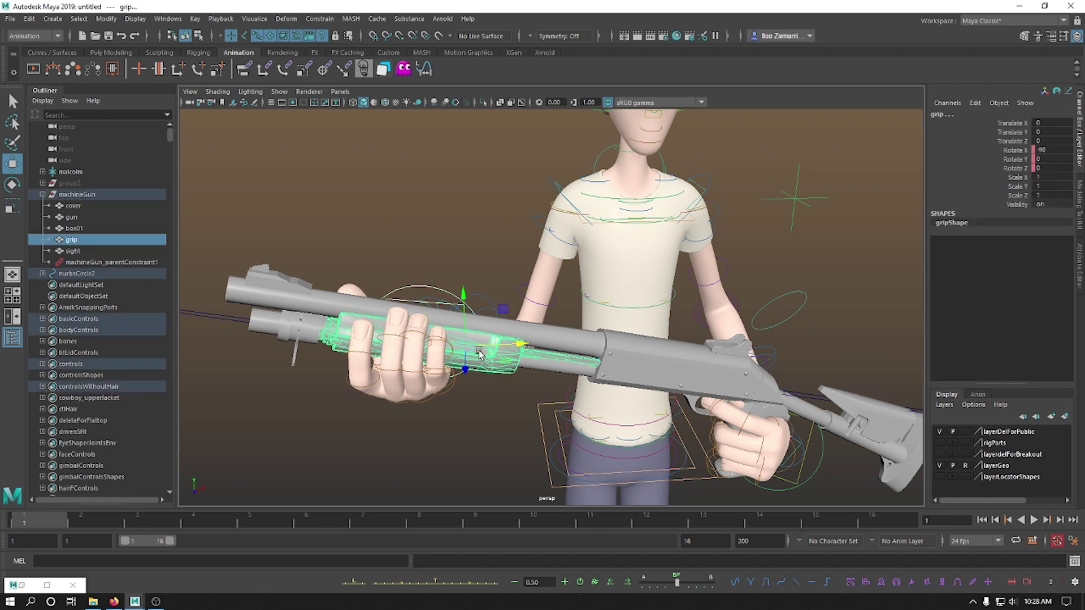
left_click(479, 353)
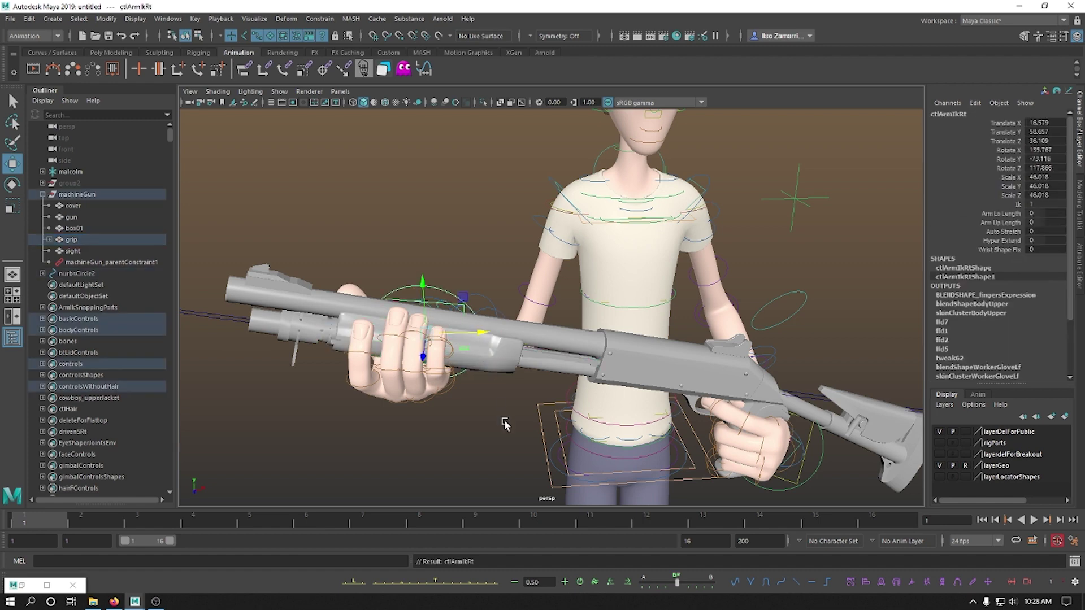
- Slide the grip along the barrel to about X -1.9, Y 3.6 and Z 12.9 to test whether the right hand follows
left_click_drag(504, 424, 479, 431, "alt")
left_click(489, 386)
left_click_drag(489, 386, 500, 376, "alt")
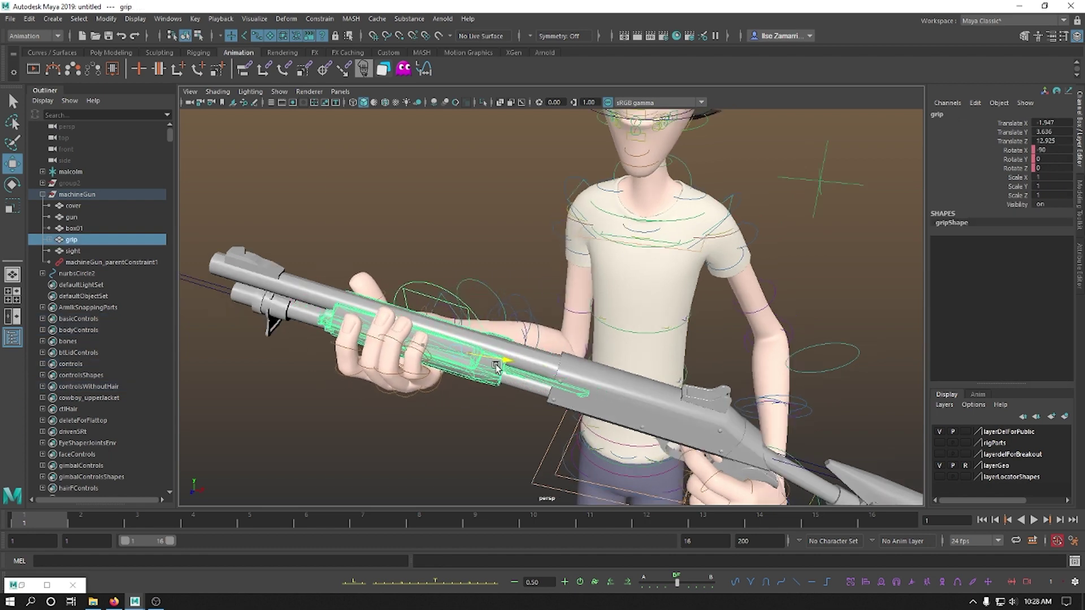
- Undo the grip slide, then slide the grip along the barrel with the Move tool's axis orientation set to Object
key("ctrl+z")
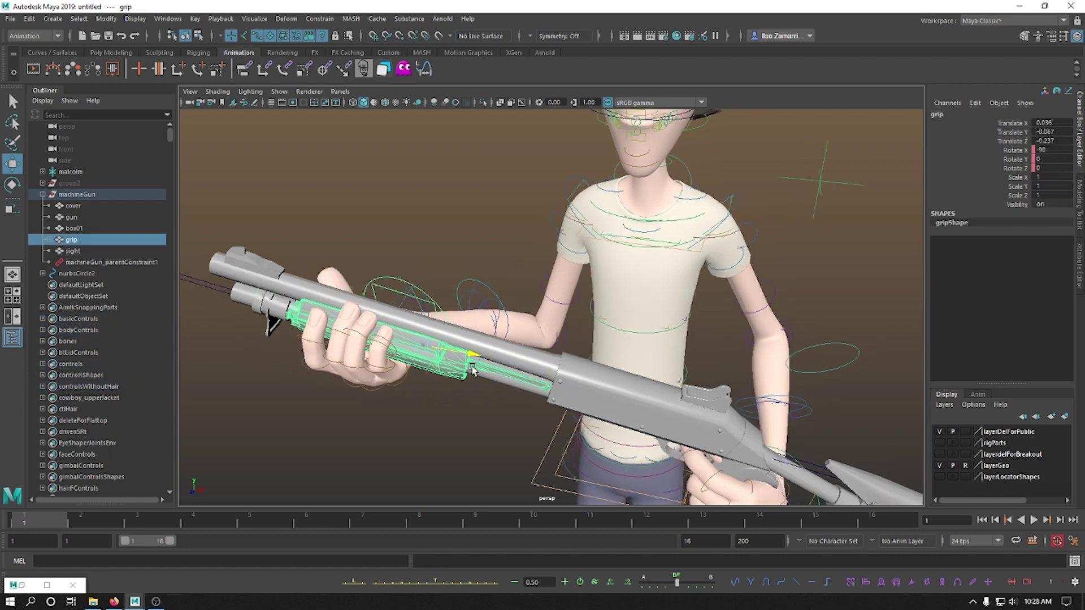
right_click(425, 343)
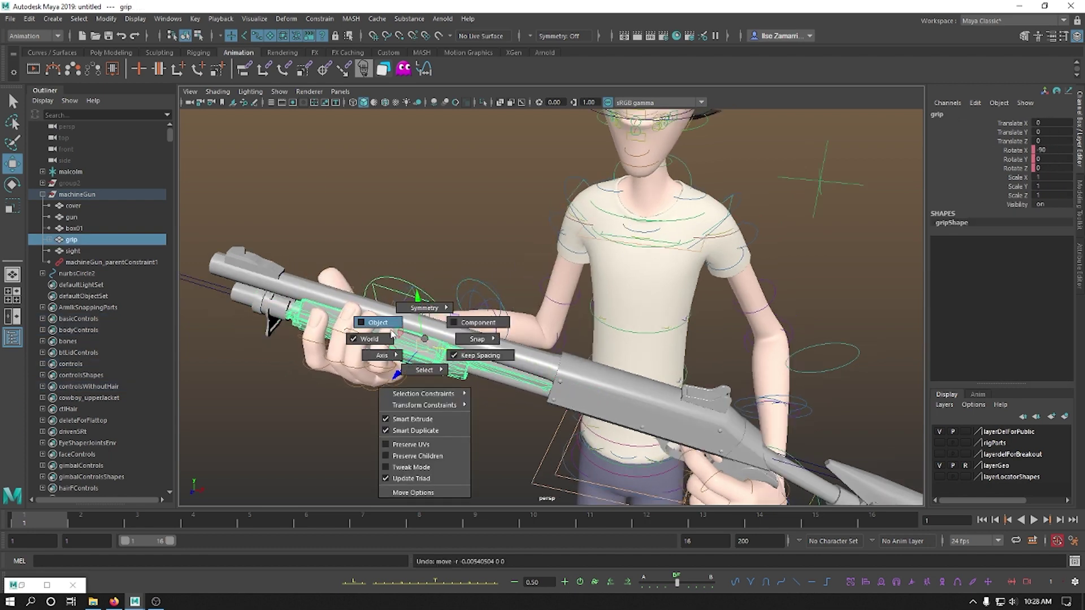
left_click_drag(443, 362, 379, 325, "alt")
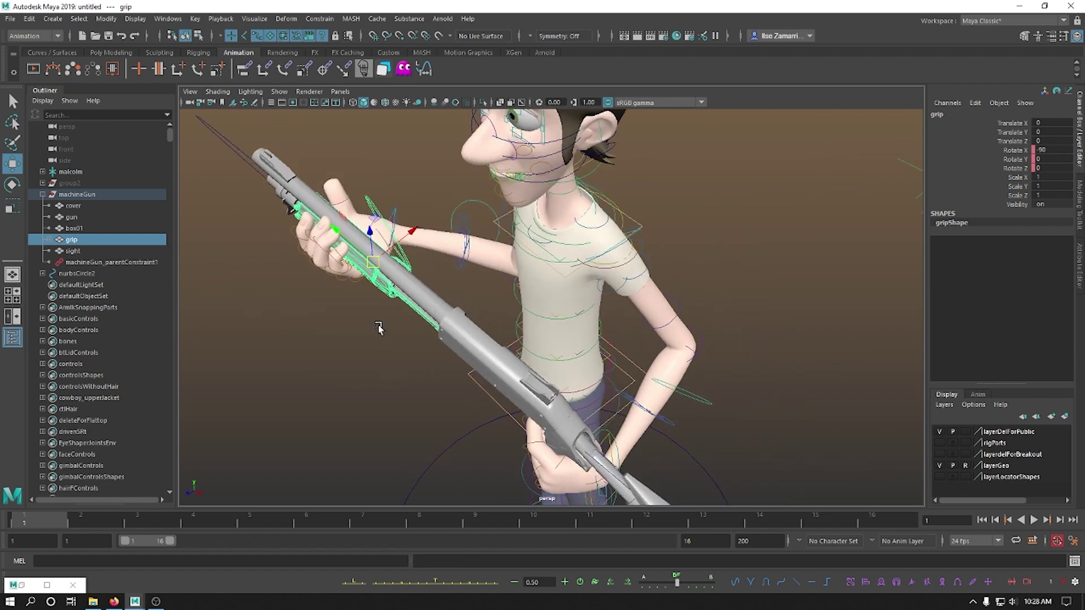
left_click_drag(333, 228, 339, 303)
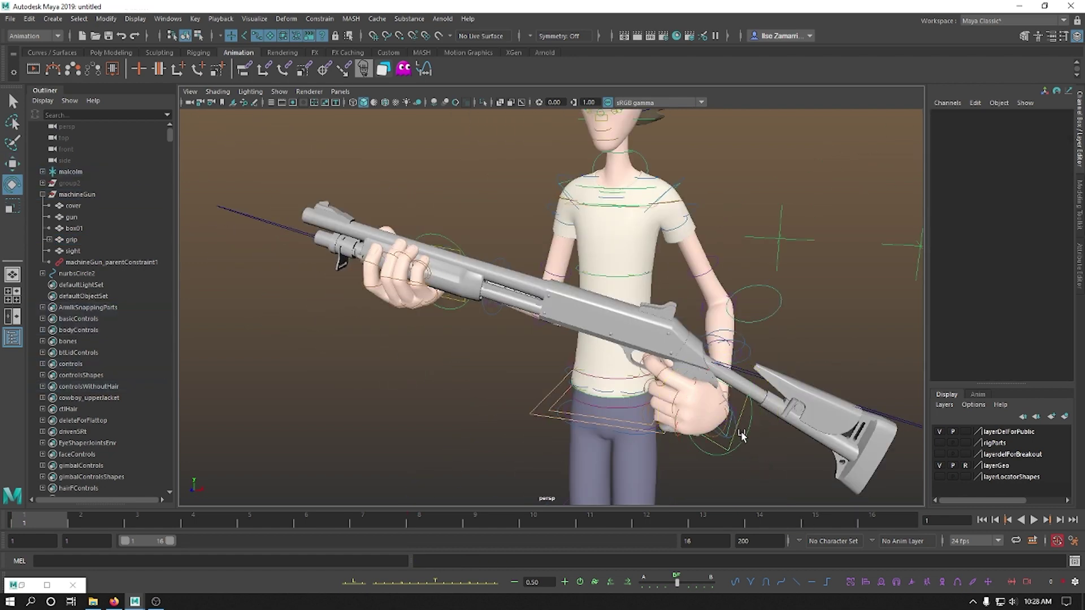
- Select the left arm IK control ctlArmIkLf with the Rotate tool active to check the hand holding the gun
left_click(741, 435)
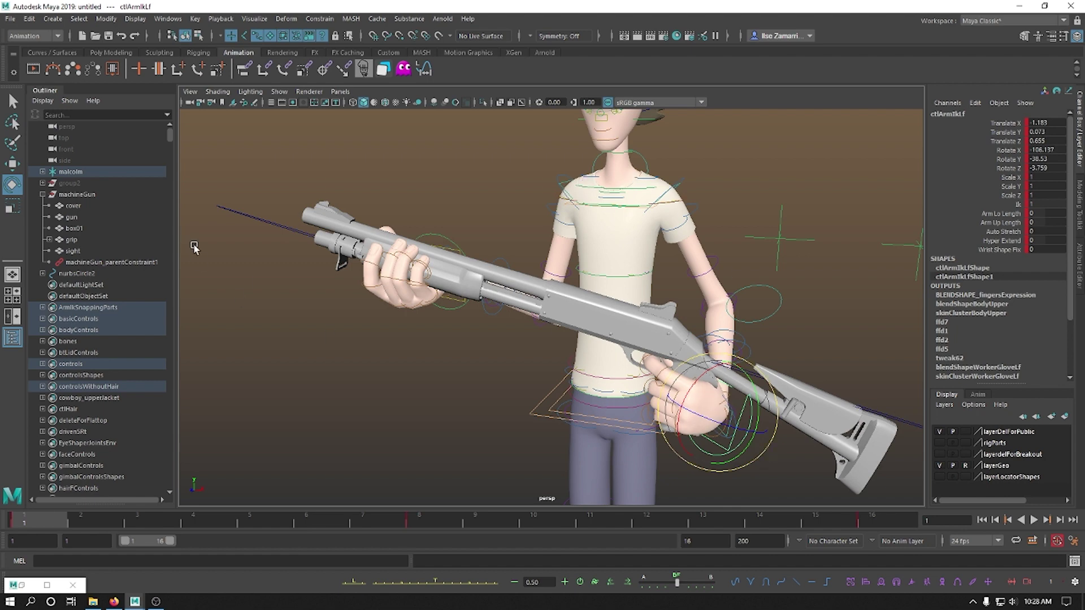
left_click(507, 387)
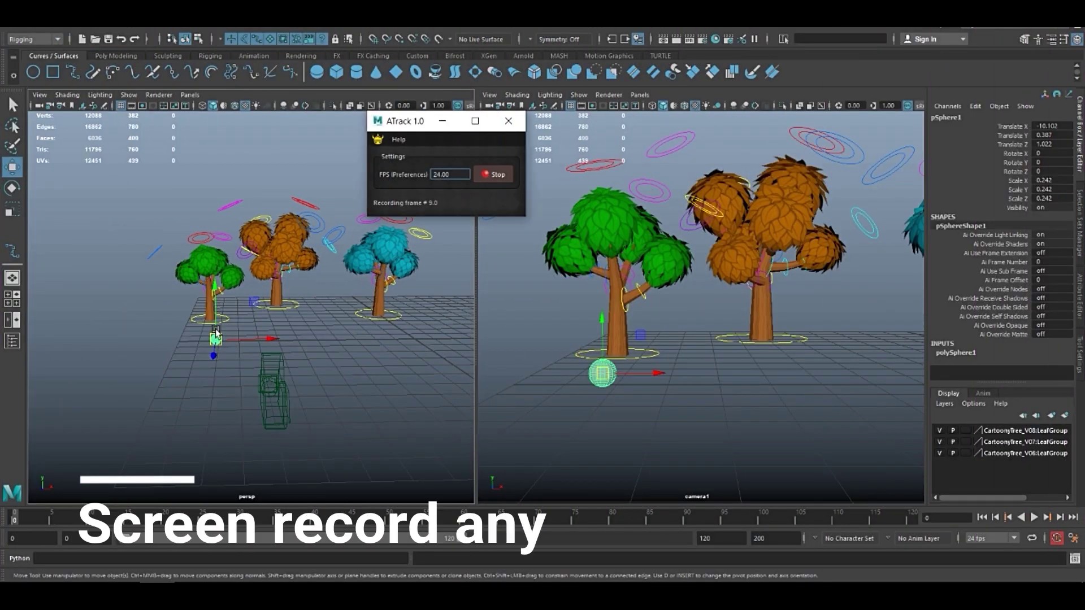
- Move the sphere pSphere1 across the ground in front of the trees while ATrack records its motion at 24 FPS
left_click_drag(215, 335, 258, 329)
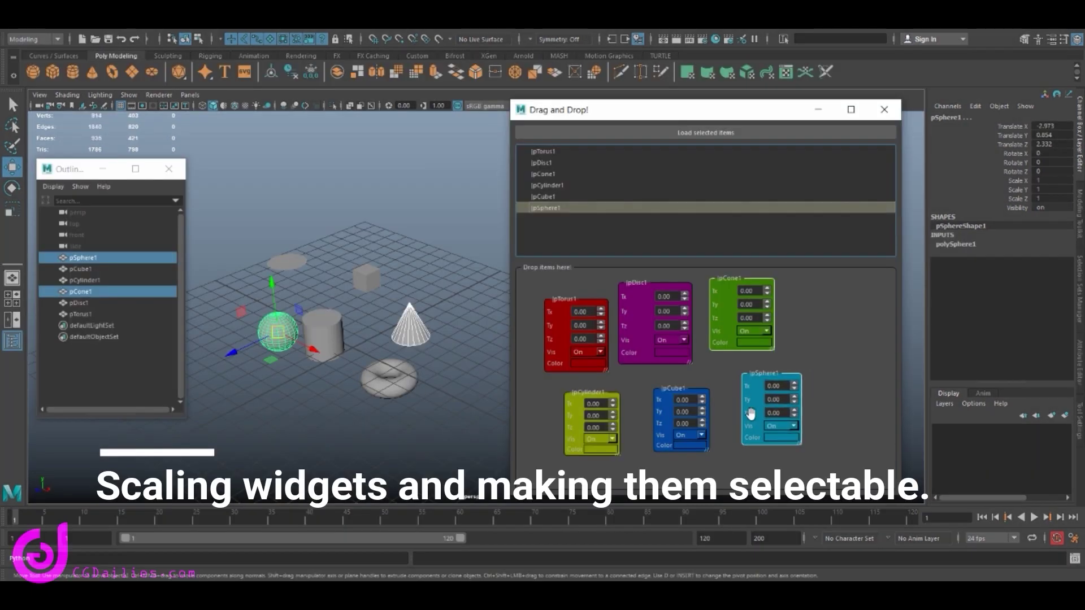
left_click(750, 414)
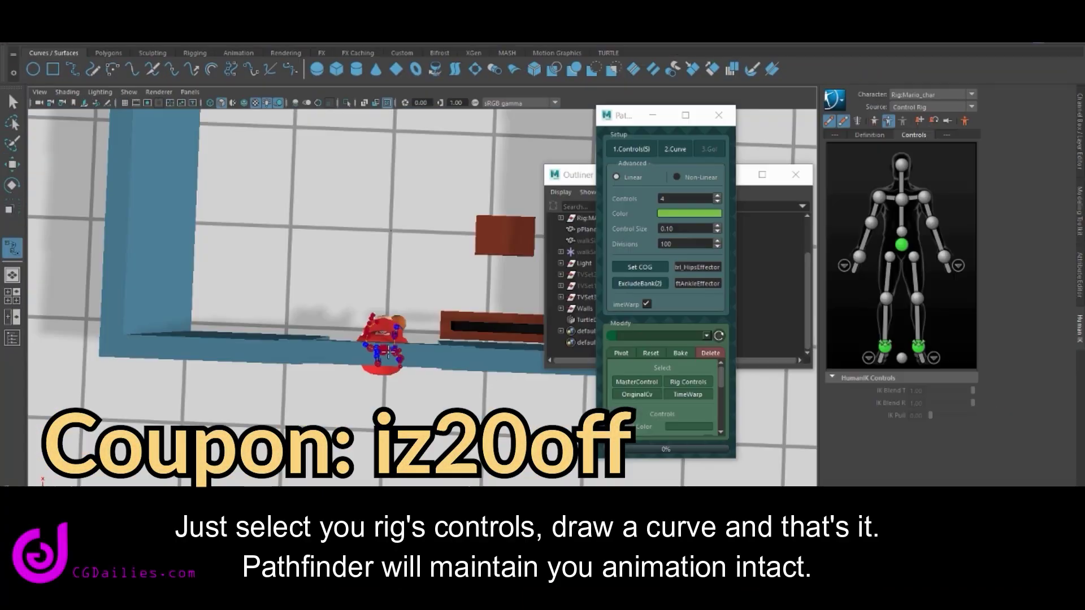
- Turn on the display of NURBS curves in the perspective view of the character scene
left_click_drag(388, 352, 394, 359, "alt")
left_click(397, 319)
left_click(100, 92)
mouse_move(128, 92)
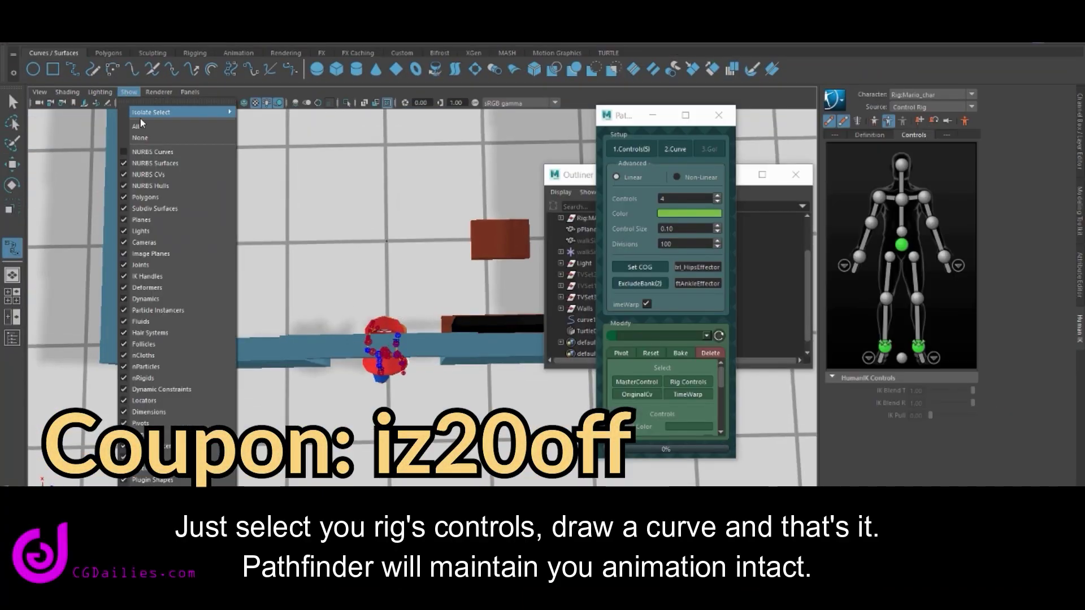
left_click(148, 151)
- Draw a curved path on the floor from the character toward the red block and complete the curve
left_click(429, 286)
left_click(494, 271)
middle_click_drag(400, 259, 302, 260, "alt")
left_click(468, 270)
key("Return")
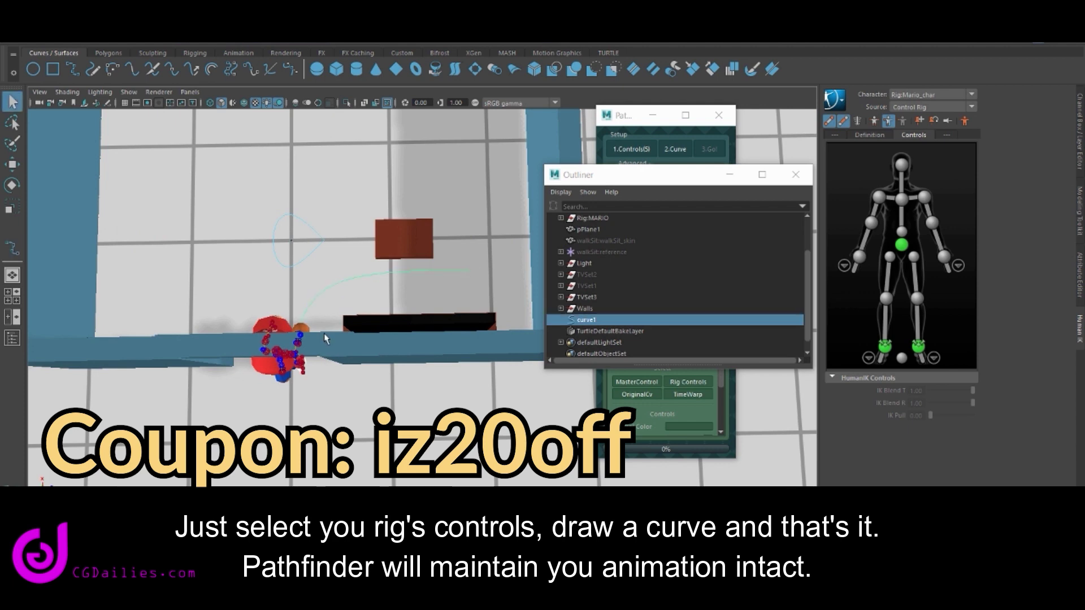
- Set the number of path controls to 7 in the Pathfinder setup
left_click(671, 408)
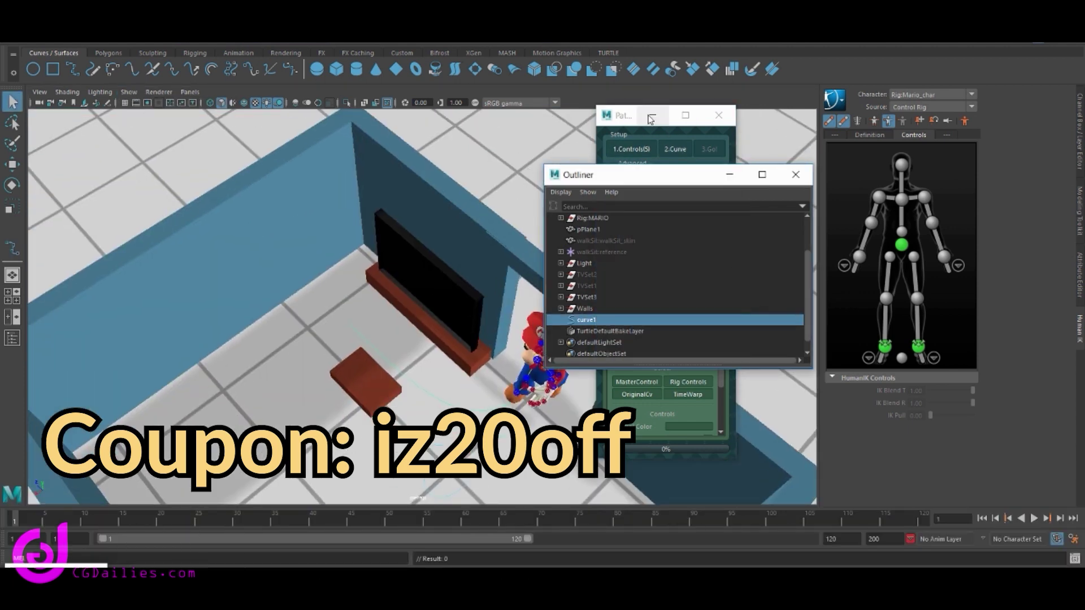
left_click(650, 118)
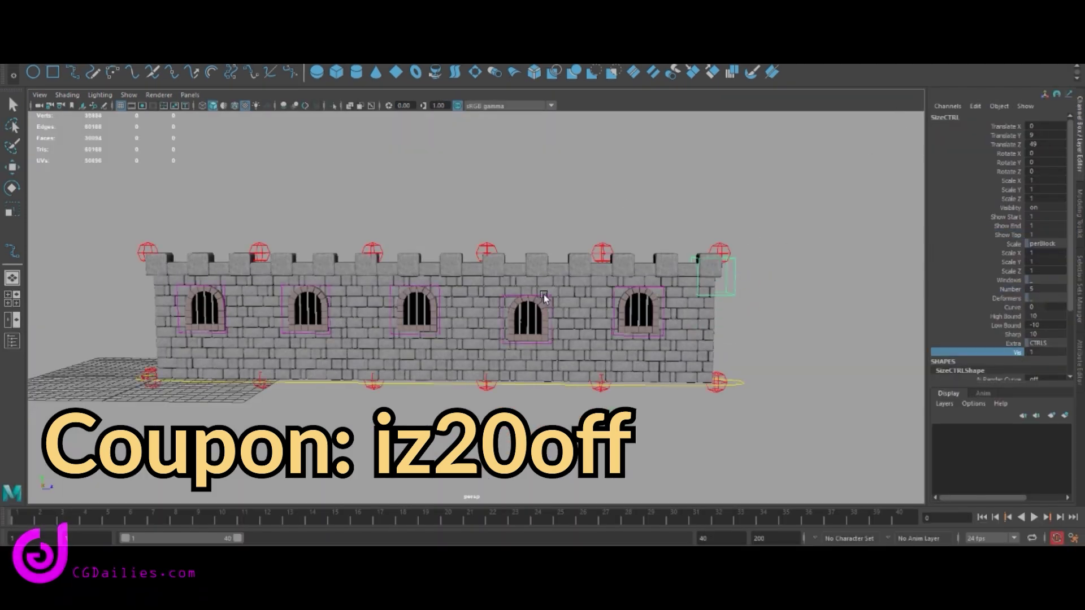
- Select the control around the fourth barred window of the castle wall rig
left_click(543, 294)
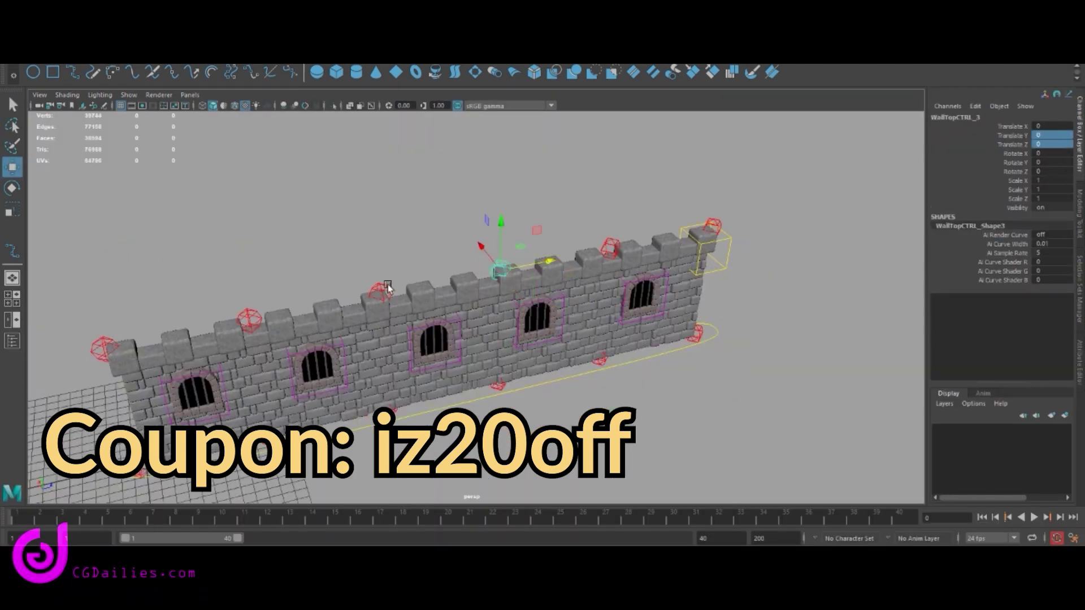